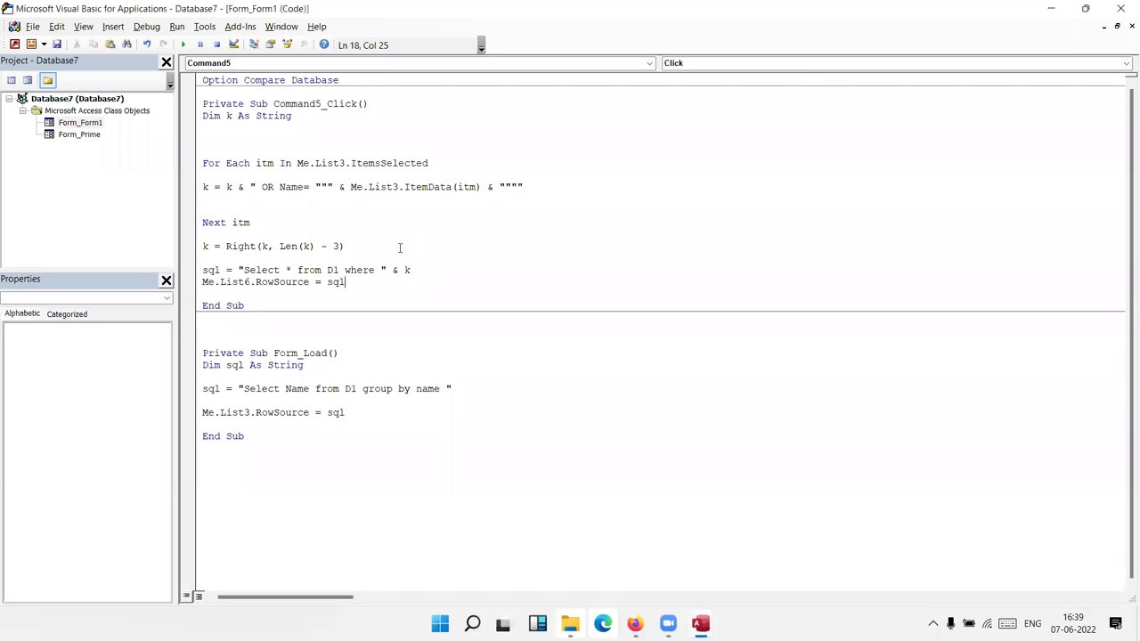
- Switch from the VBA editor back to the Access Database7 window
key(alt+Tab)
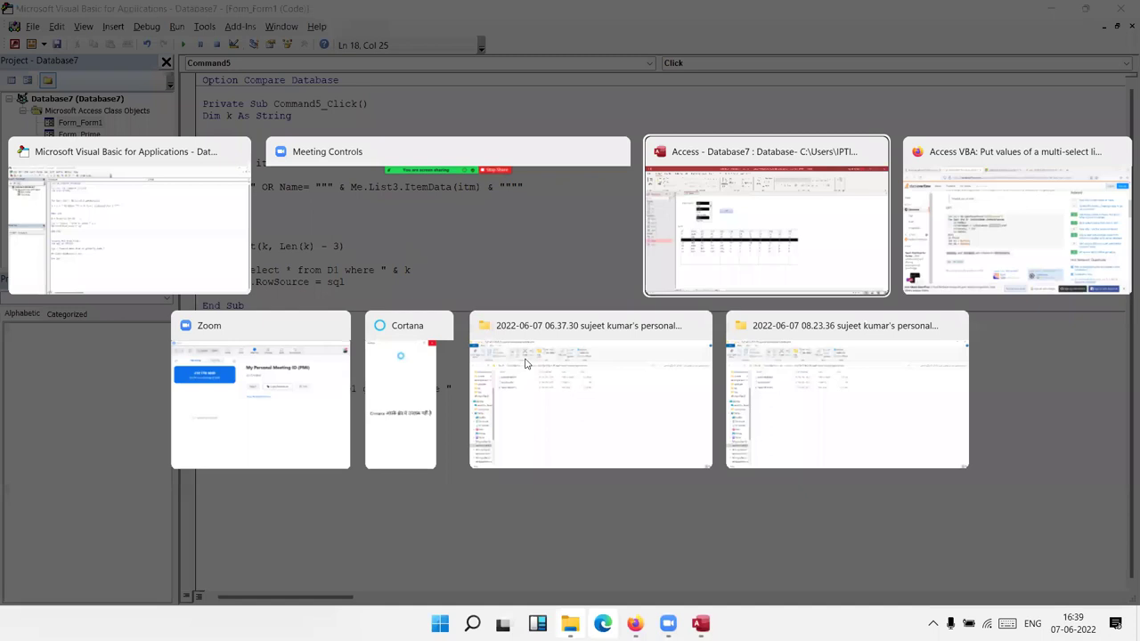
key(Return)
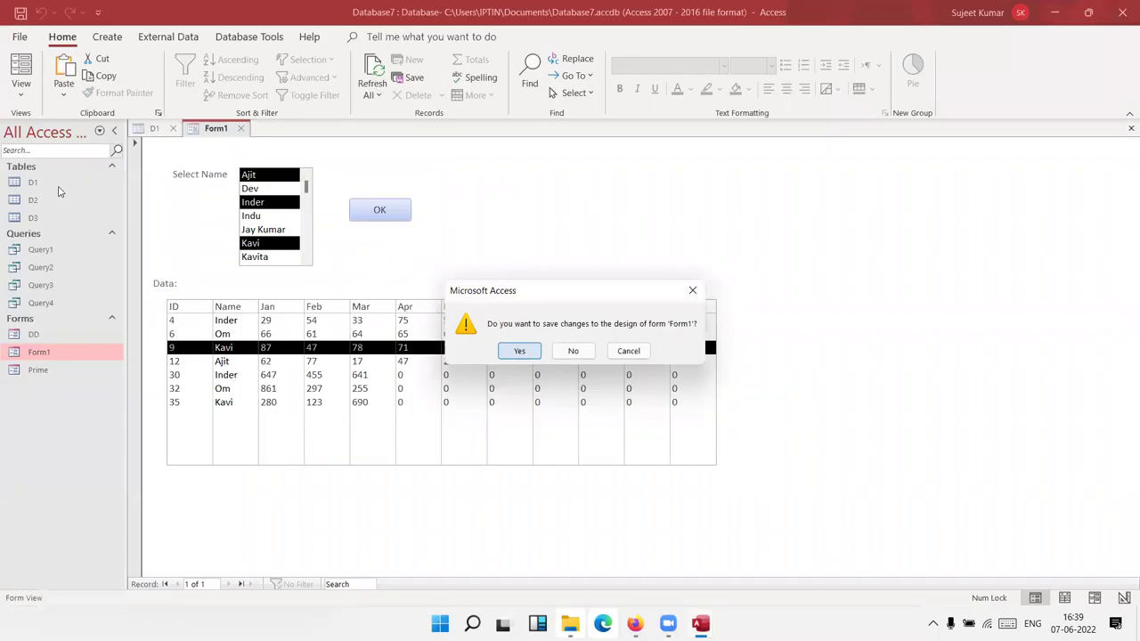
- Close Form1 at the save prompt, reopen D1 with all 36 records and Form1, and select D1's Name column
key(Return)
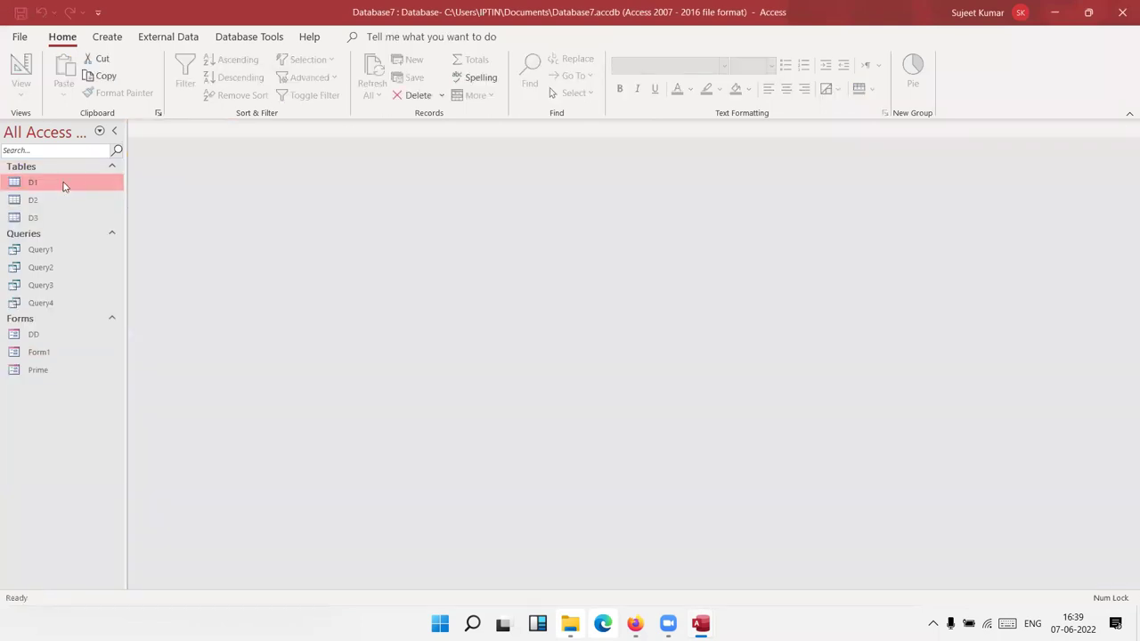
double_click(66, 183)
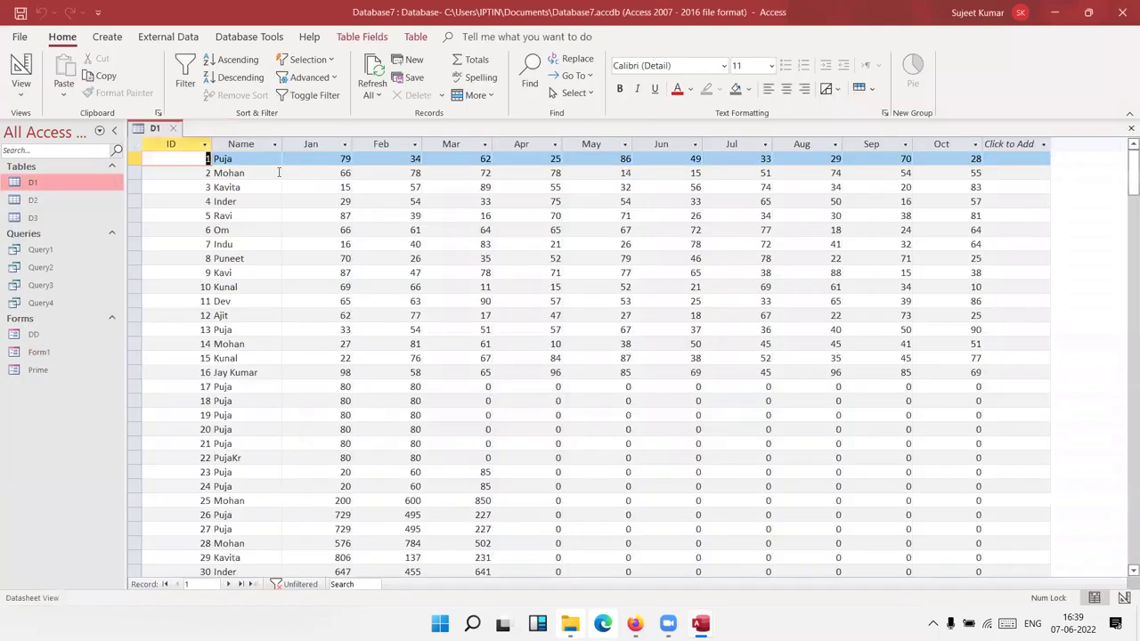
double_click(39, 352)
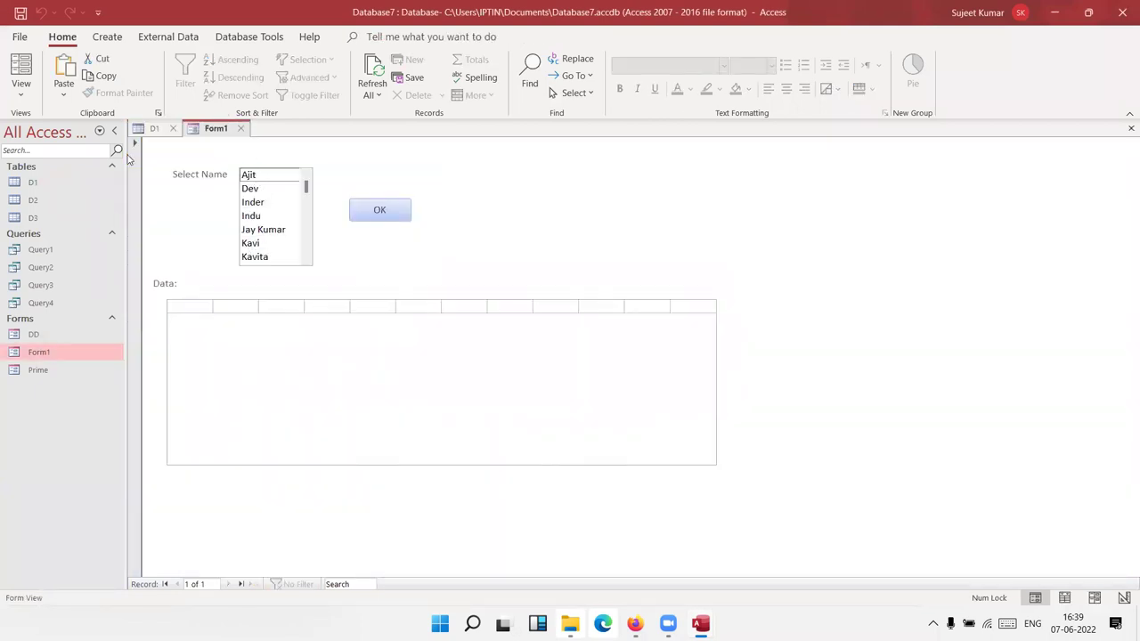
click(153, 129)
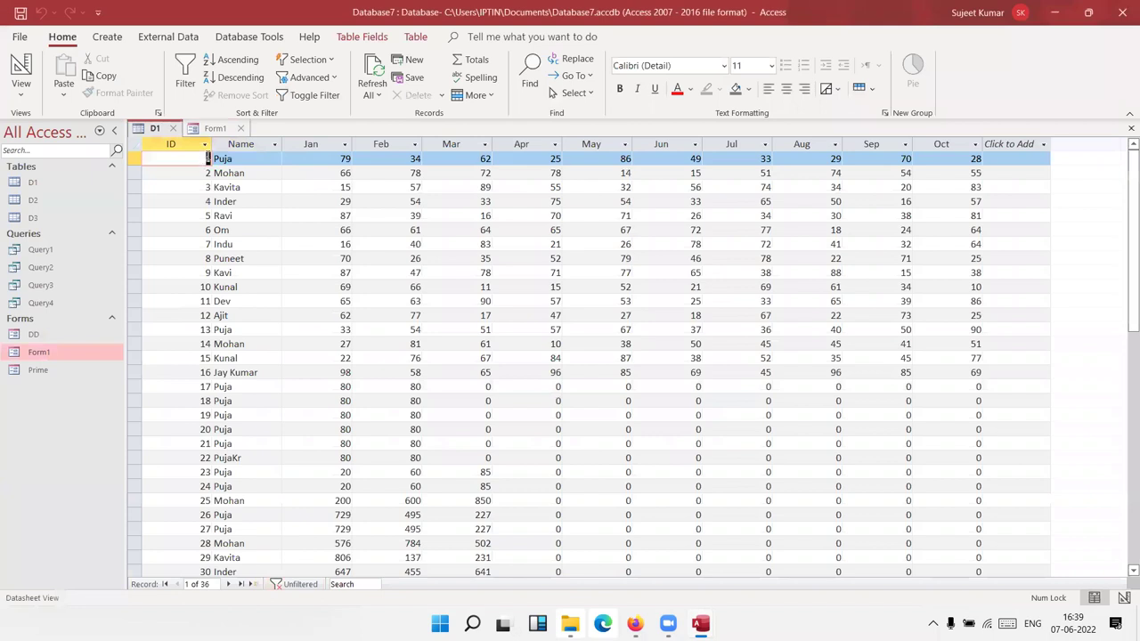
click(258, 147)
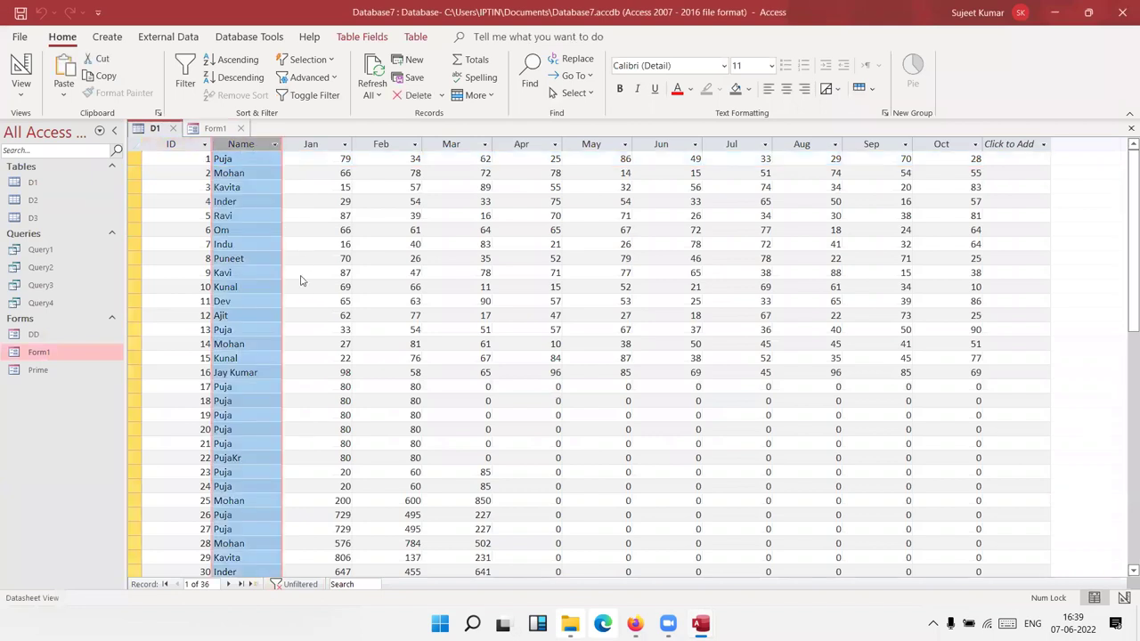
- Filter table D1's Name column to show only Ajit and Dev
key(alt+Down)
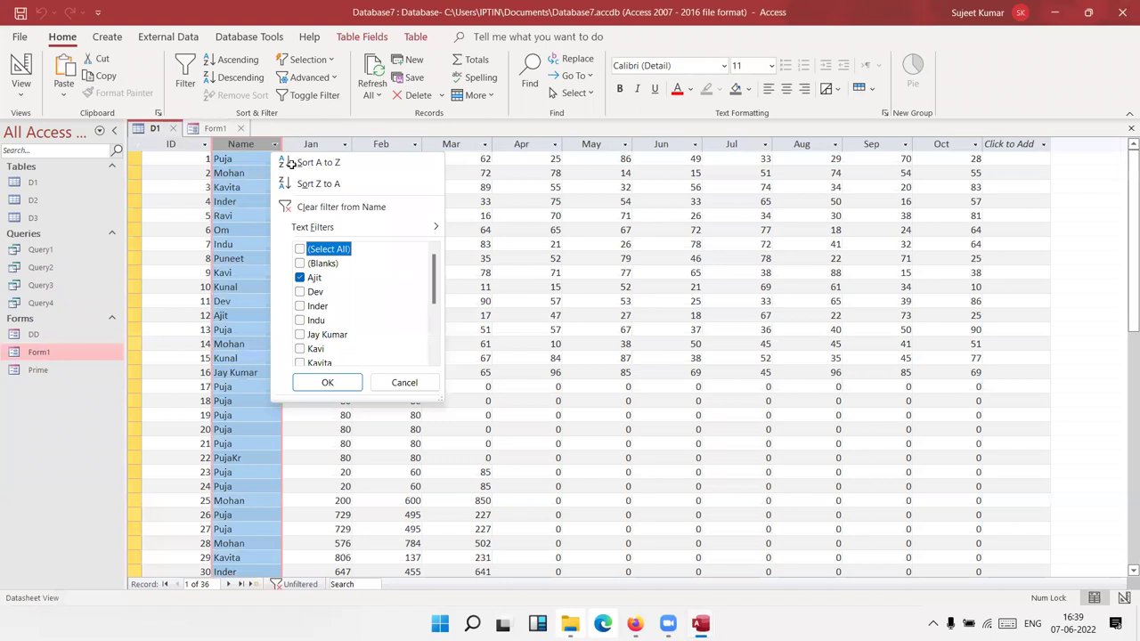
key(Return)
click(275, 144)
click(307, 294)
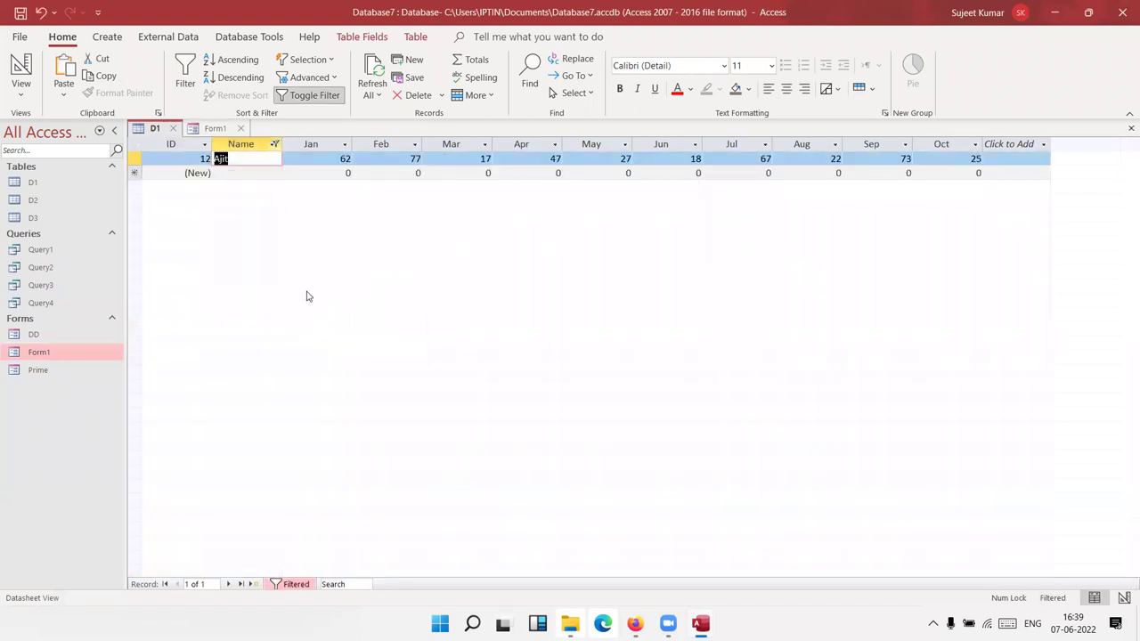
click(329, 381)
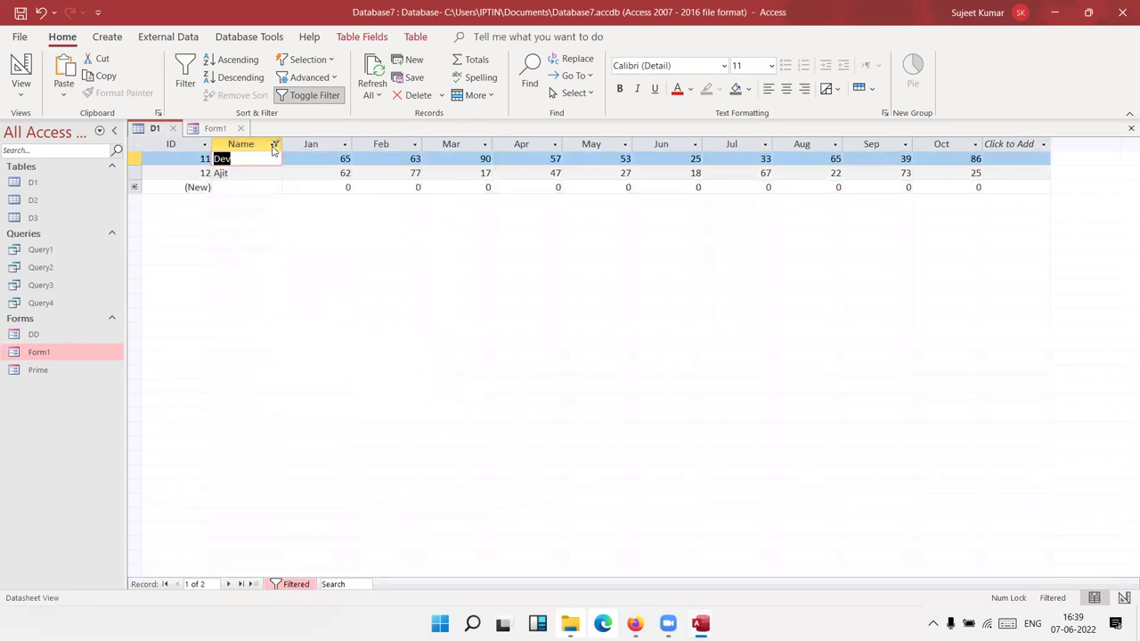
- Clear the Name filter on D1 and return to Form1
click(275, 144)
click(293, 209)
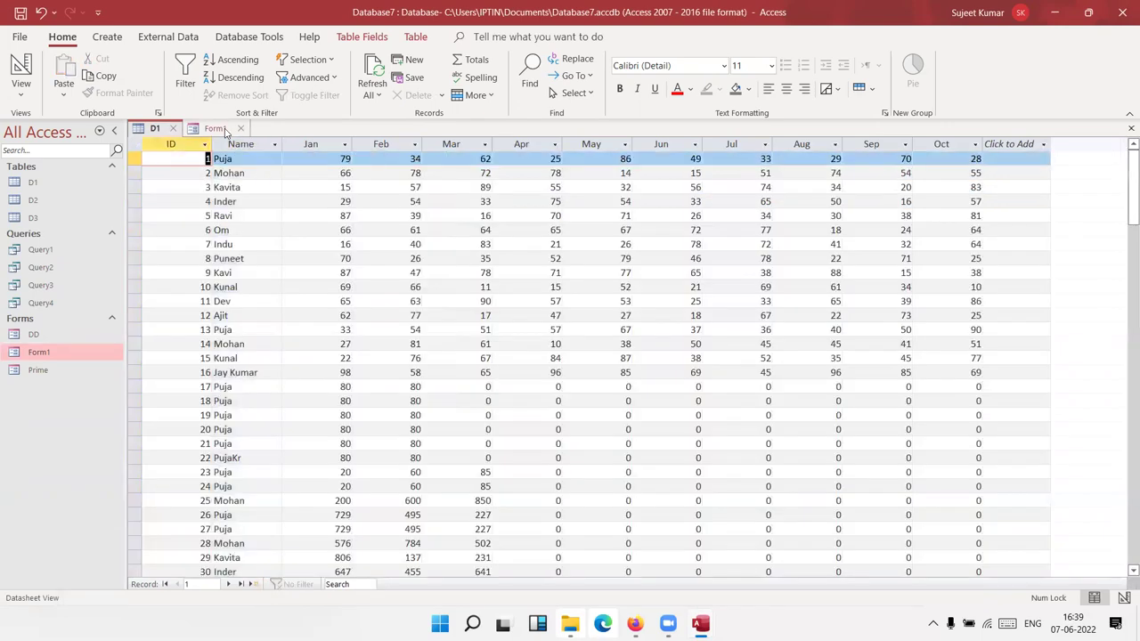
click(215, 128)
- Select Ajit and Indu in Form1's name list, press OK, and pick a result row
click(258, 178)
click(267, 216)
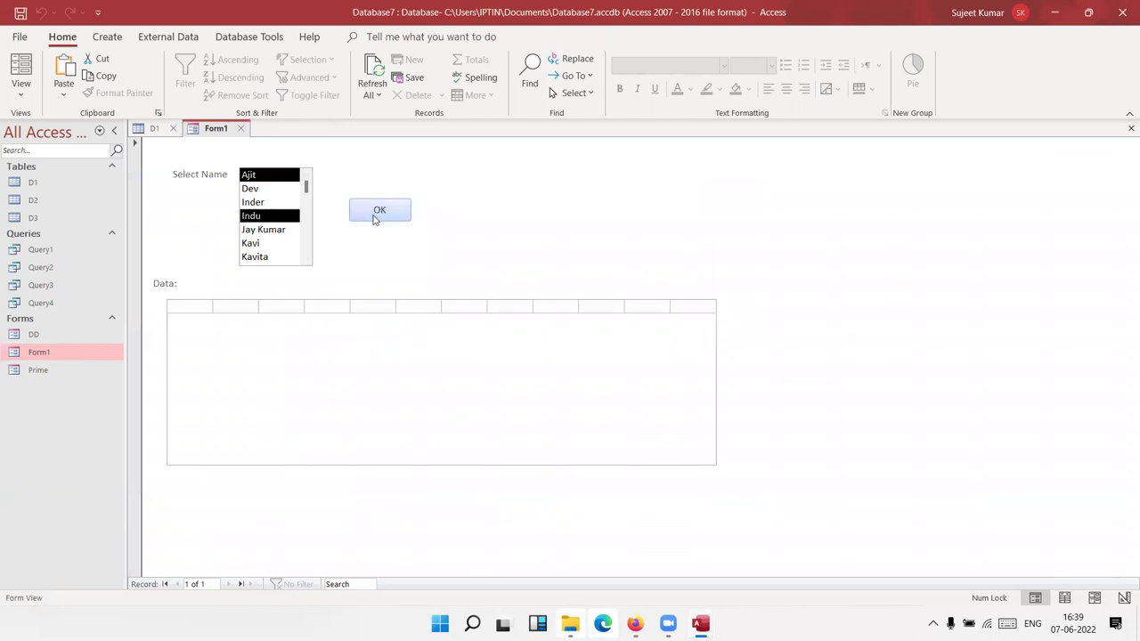
click(374, 219)
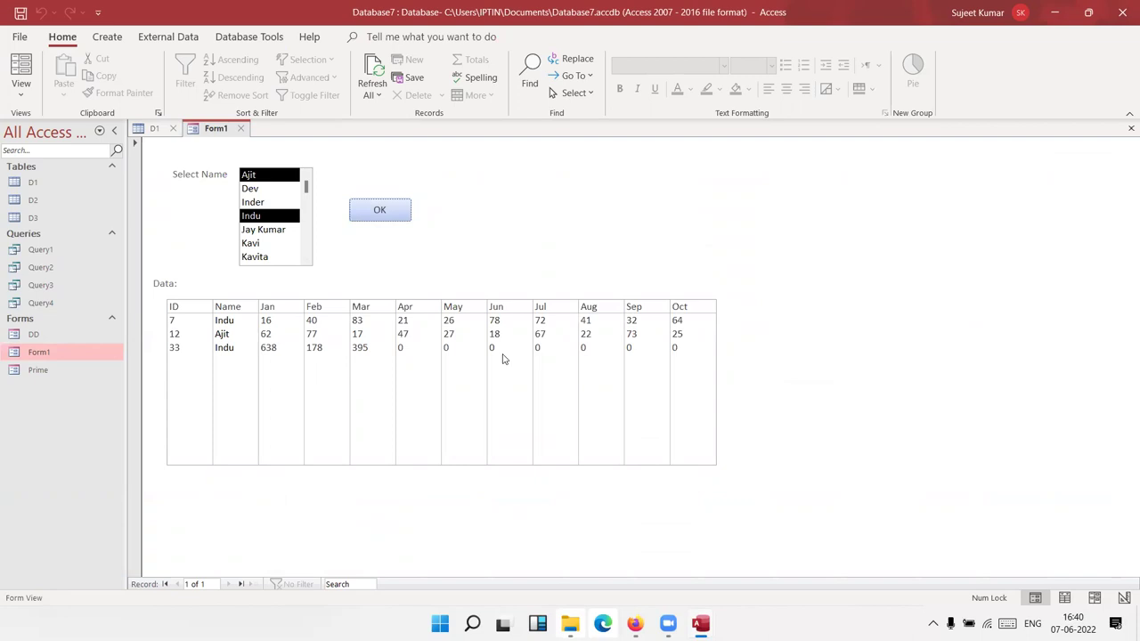
click(465, 339)
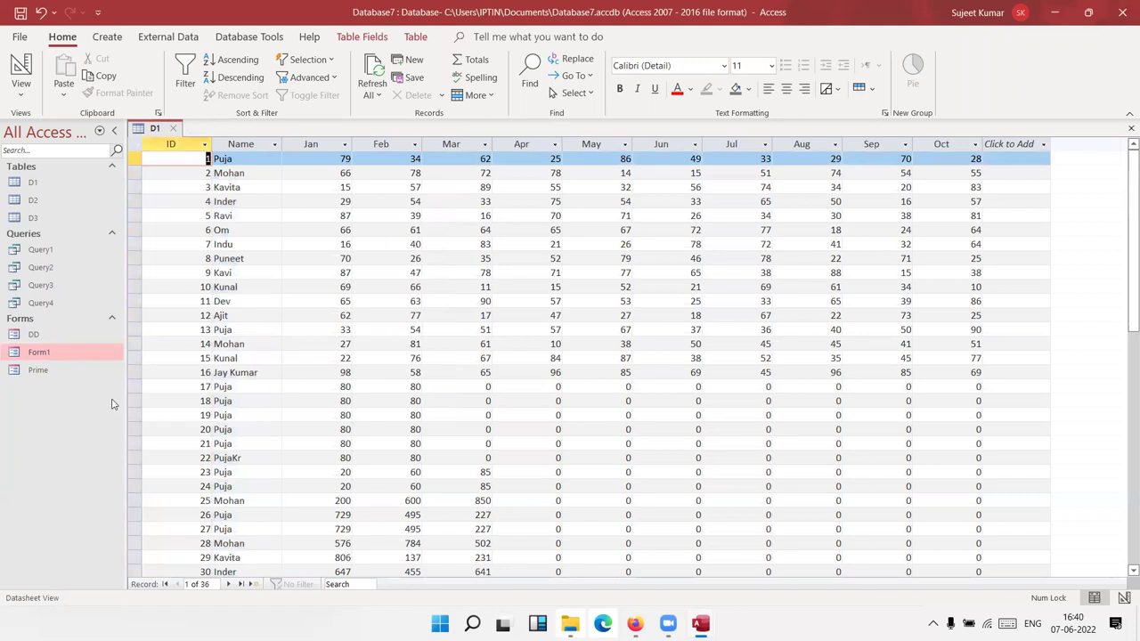
- Open Form1 in Design View, show List3's Data properties, and jump to its VBA code
right_click(77, 361)
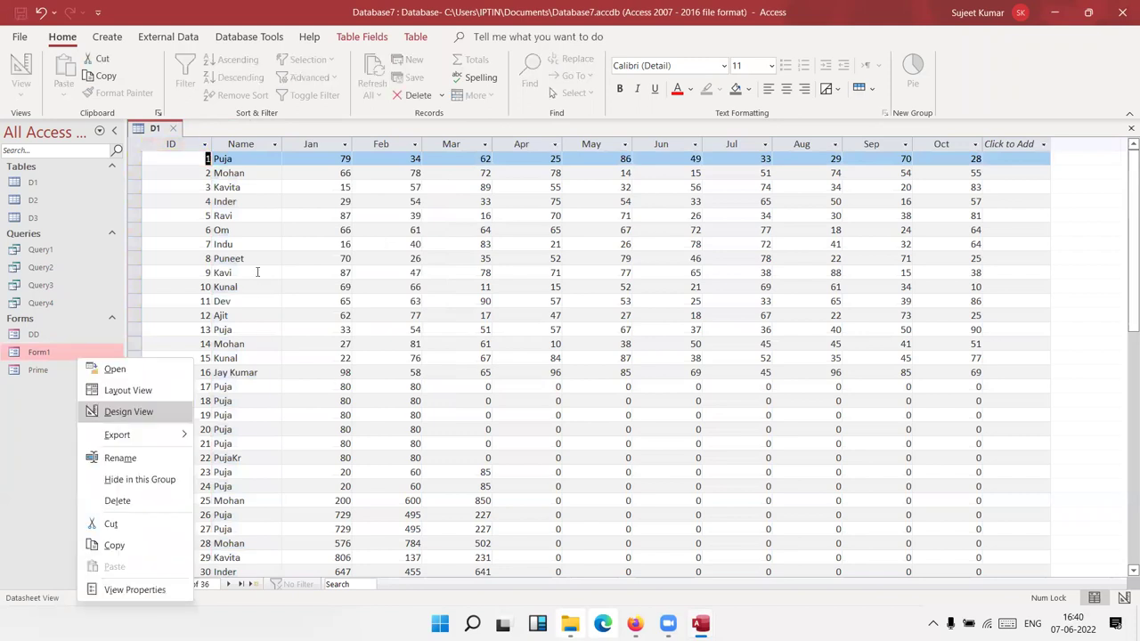
key(Return)
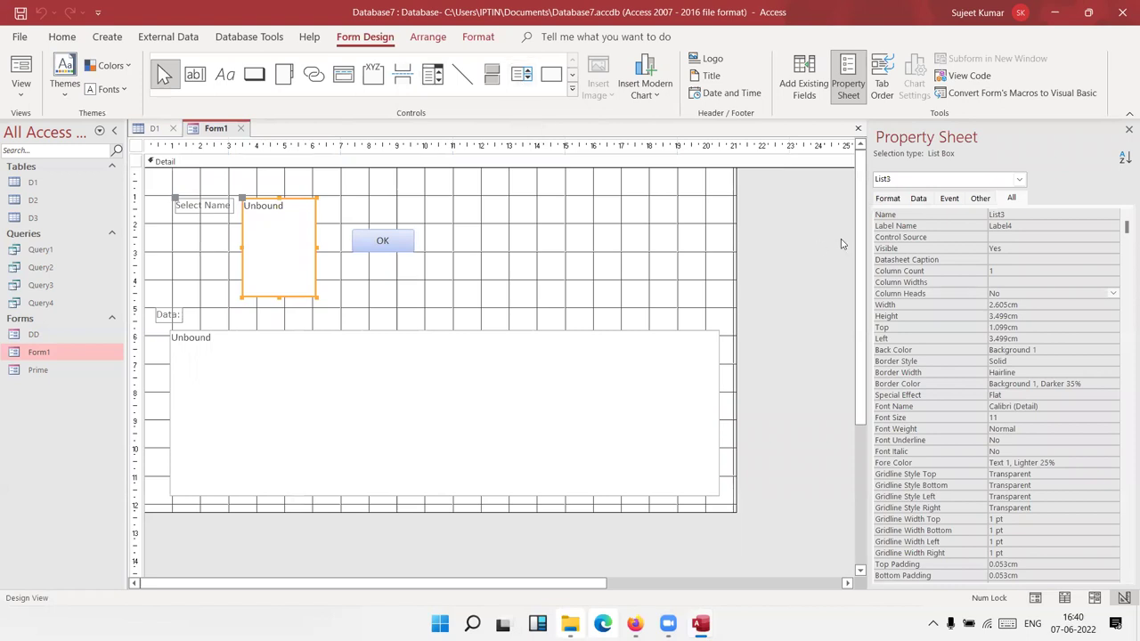
click(622, 403)
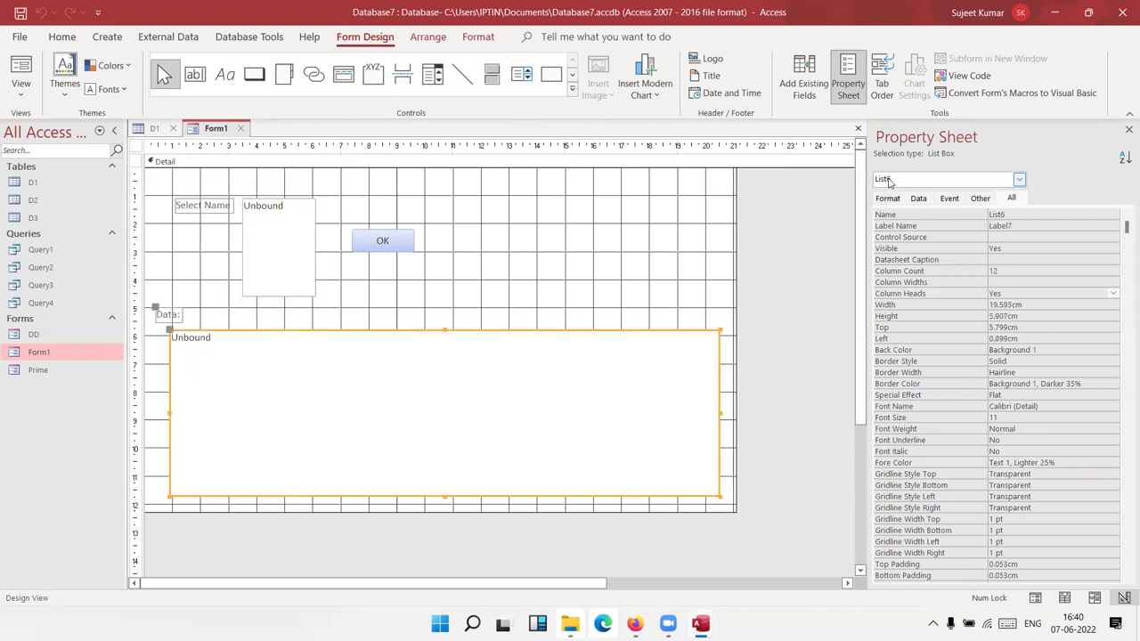
click(287, 244)
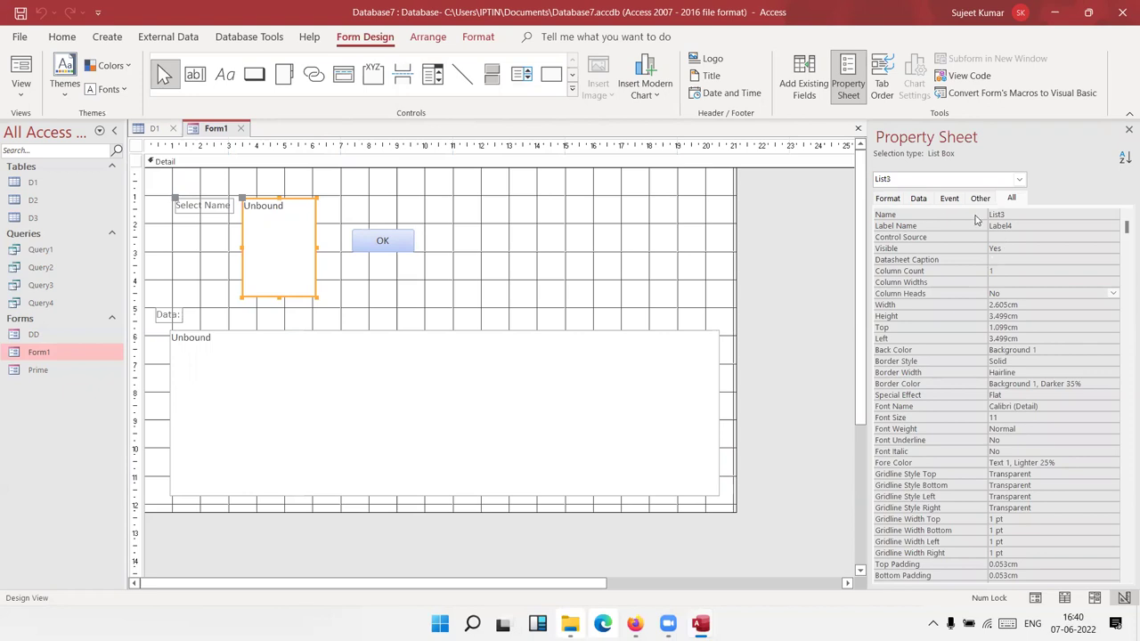
click(923, 205)
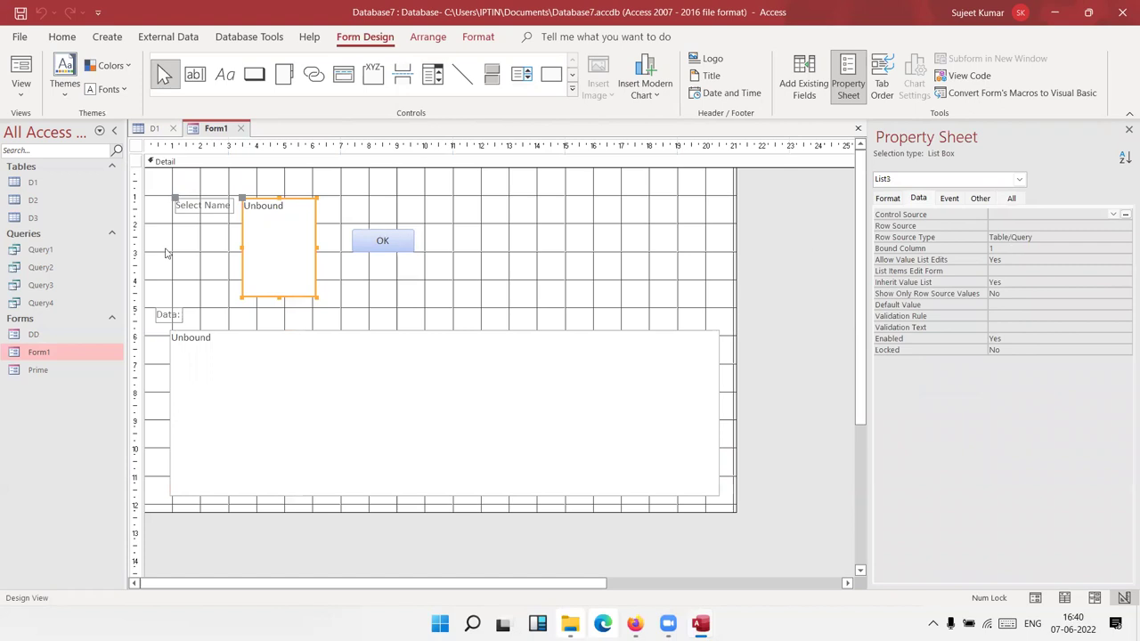
key(alt+F11)
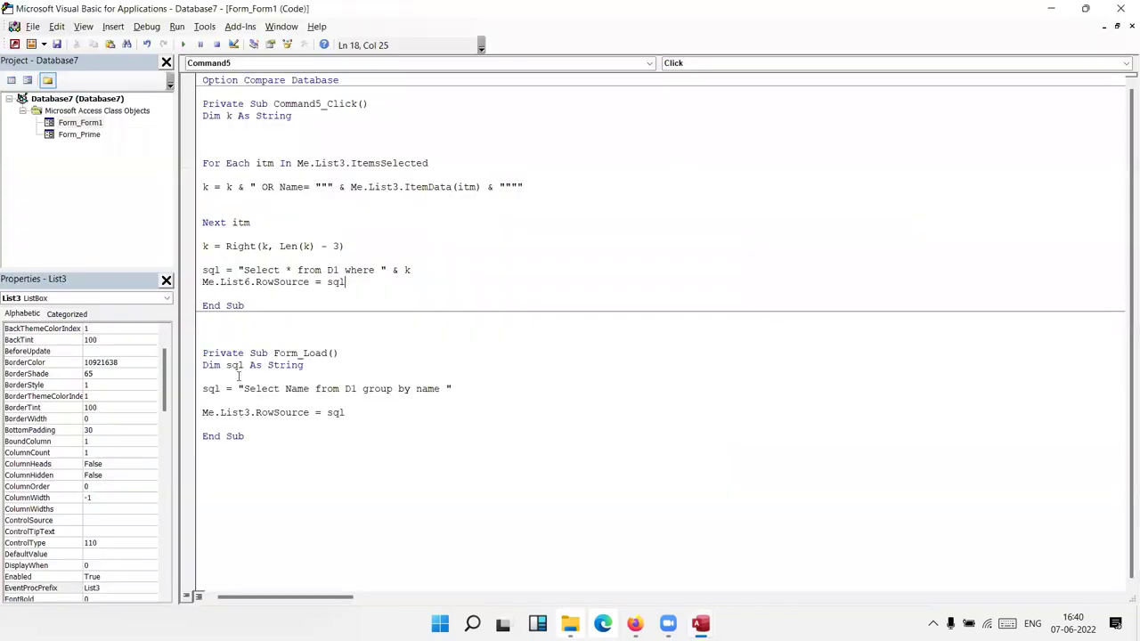
- Review the Form_Load SQL string, then check List3's blank Row Source in Design View
click(245, 390)
key(Right)
key(Right)
key(Right)
key(Right)
key(Right)
key(Right)
drag(452, 389, 237, 389)
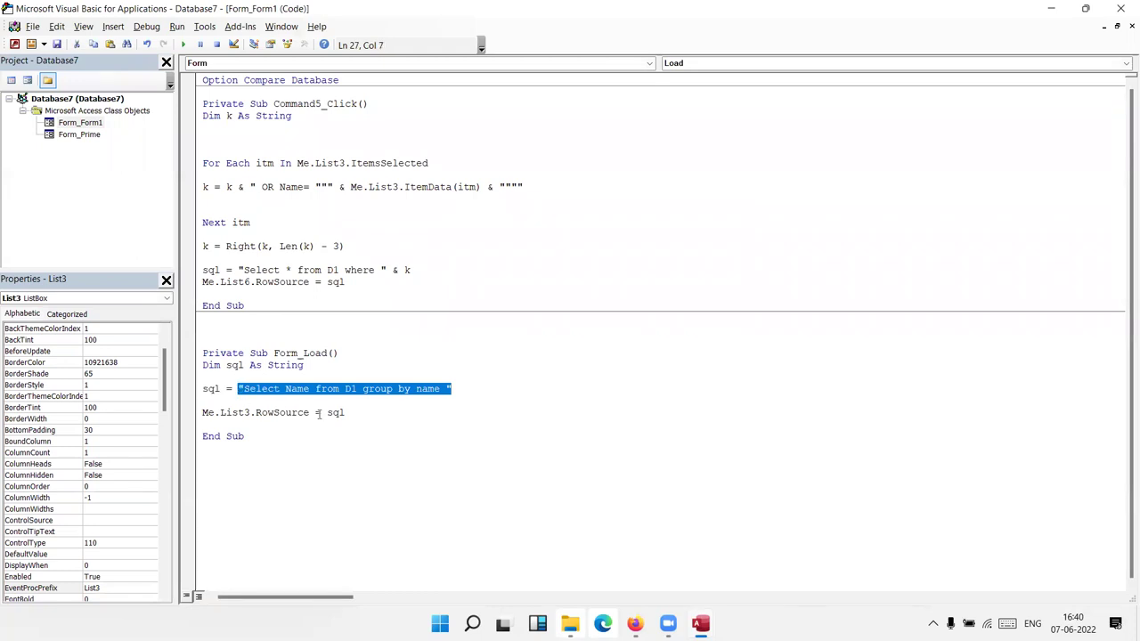
click(376, 421)
key(alt+F11)
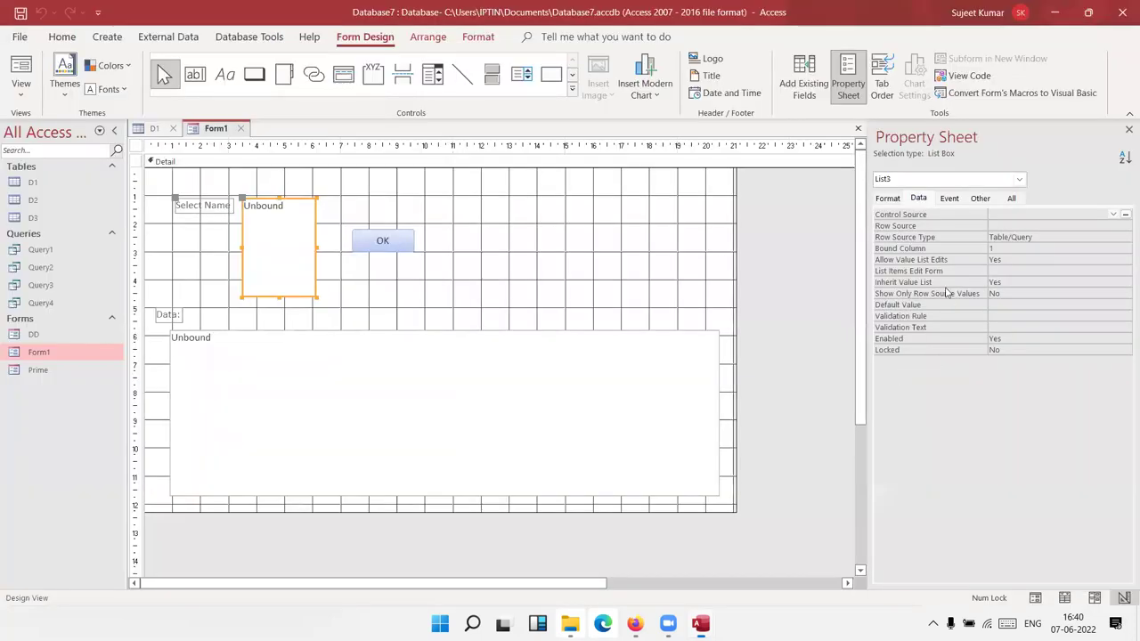
click(990, 225)
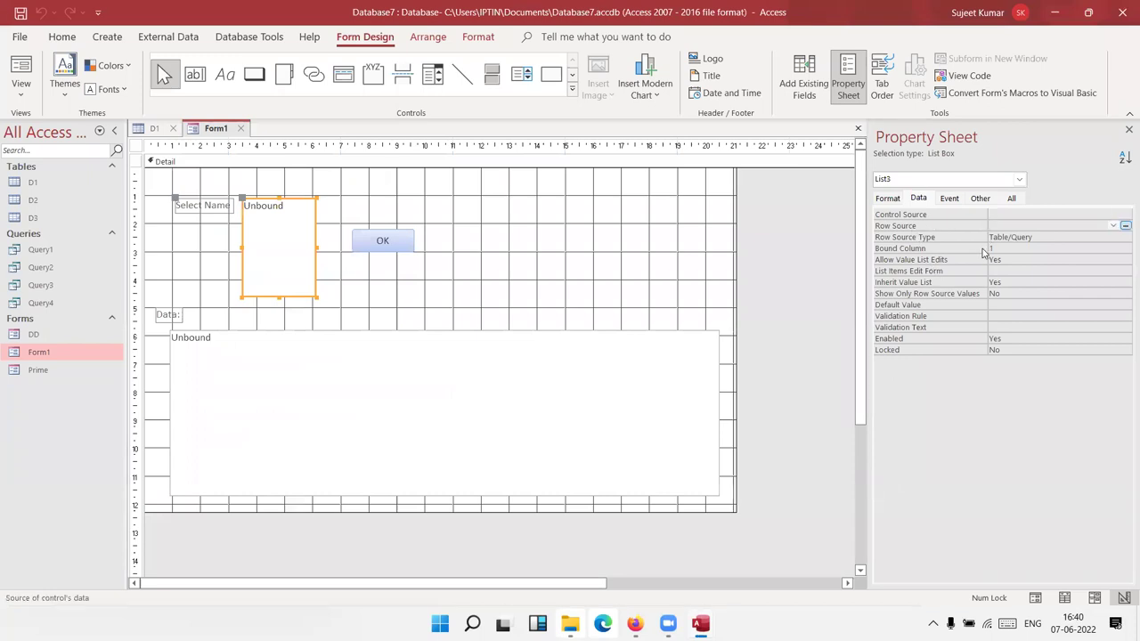
click(656, 223)
- In the VBA editor, review the Form_Load header and the Me.List3.RowSource = sql line
key(alt+F11)
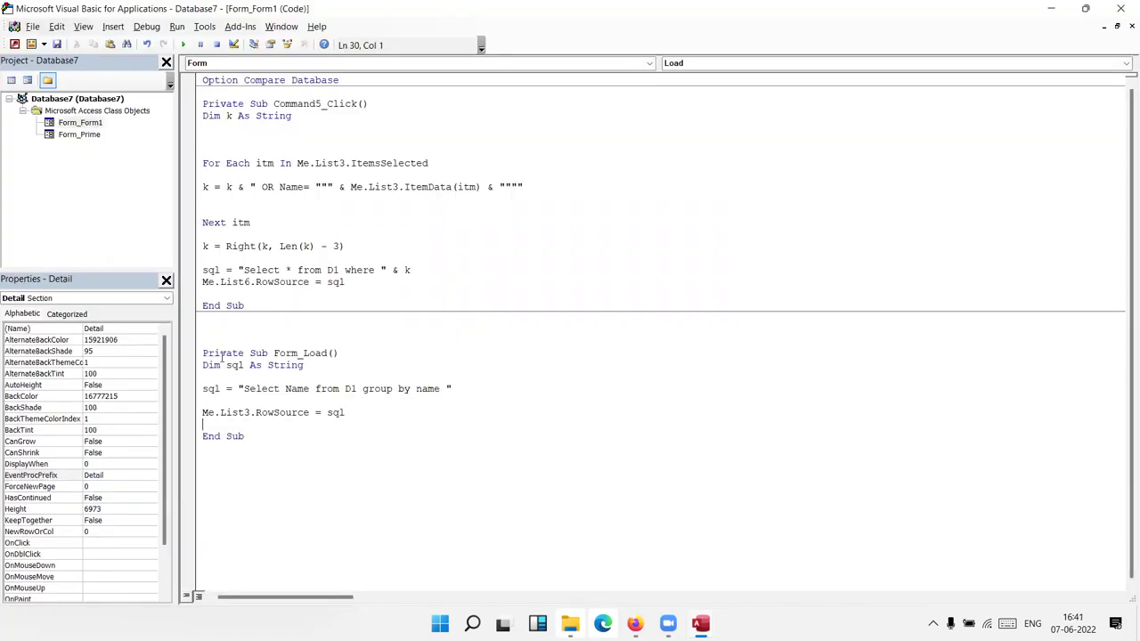
double_click(221, 354)
click(267, 354)
click(222, 398)
mouse_move(204, 413)
mouse_down()
mouse_move(344, 414)
mouse_move(327, 413)
mouse_up()
- Select List3 in Form1's design, check the code once more, and return to Design View
key(alt+F11)
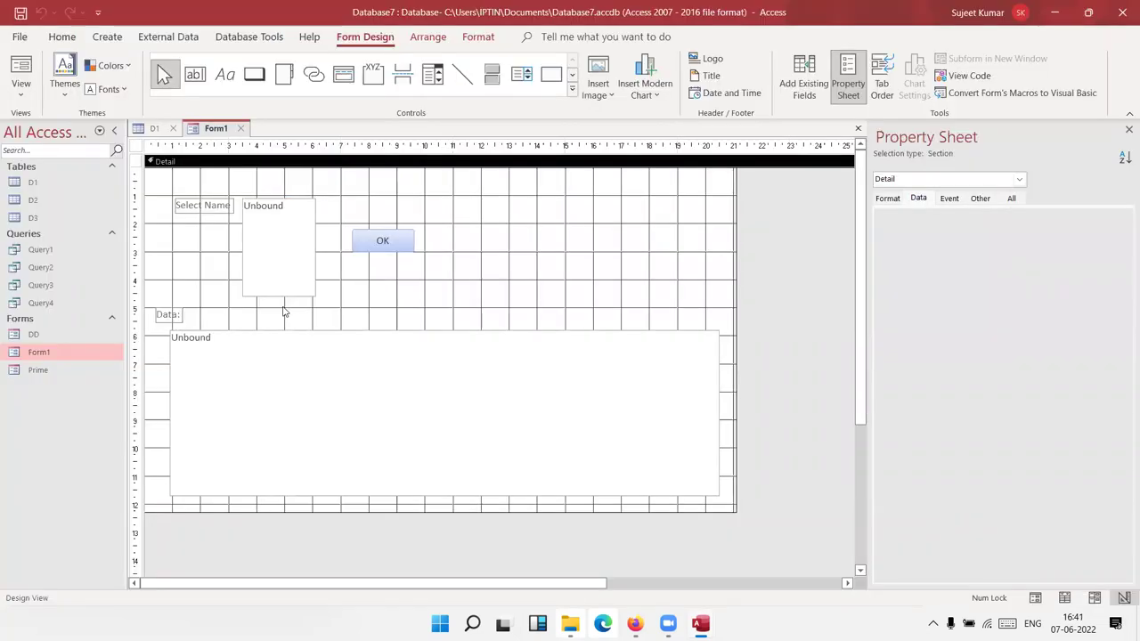
click(273, 225)
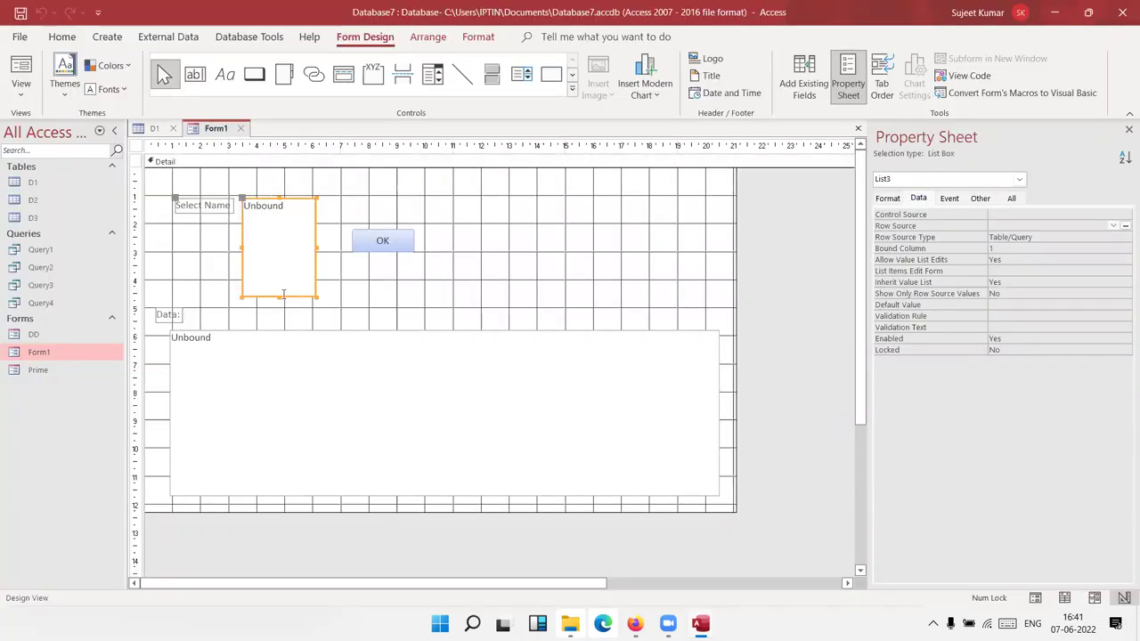
key(alt+F11)
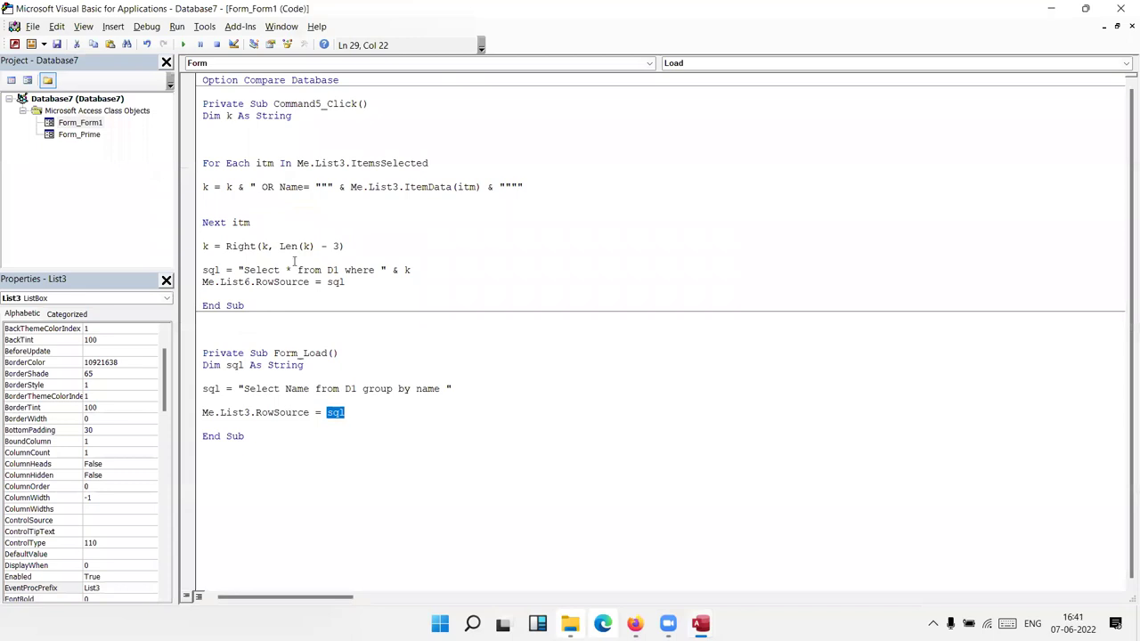
key(alt+F11)
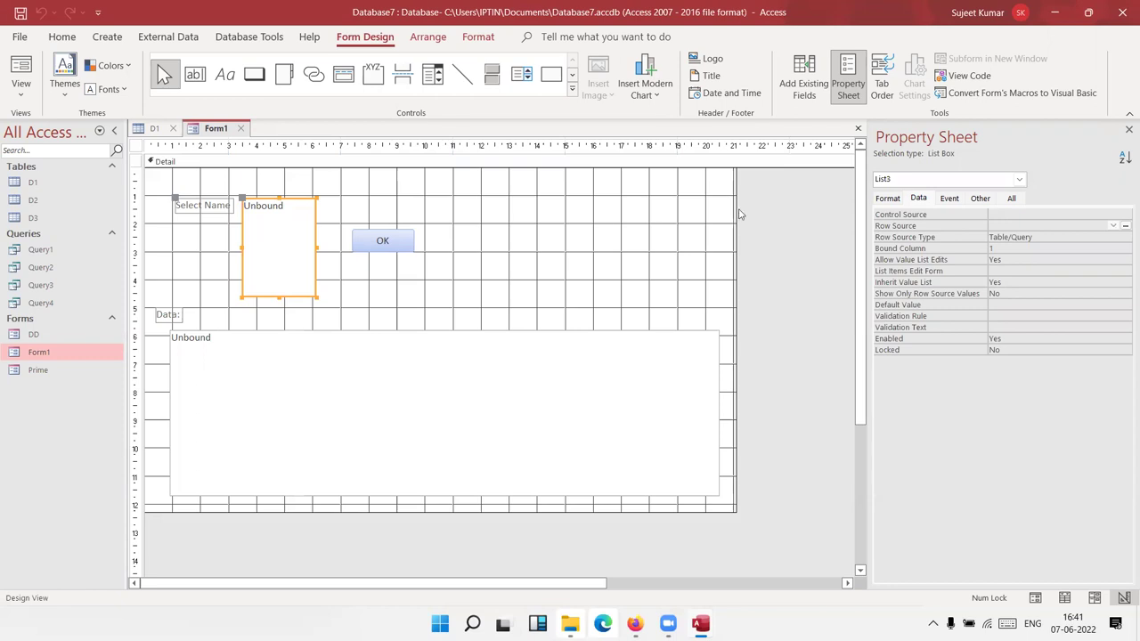
- Browse List3's Format, Other and Event property tabs
click(888, 198)
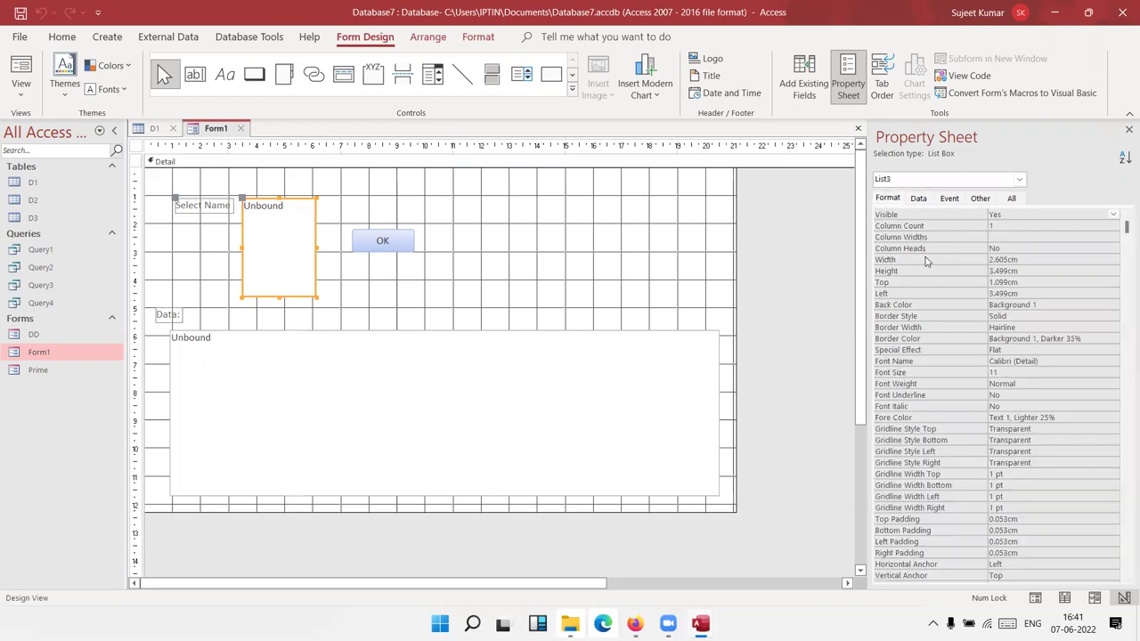
click(972, 199)
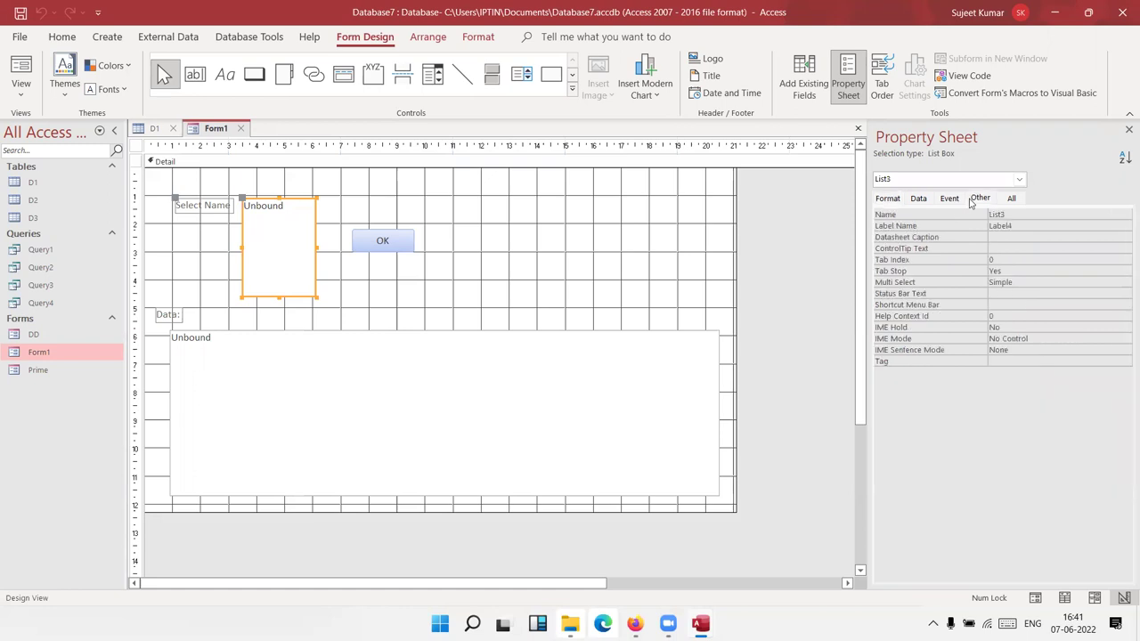
click(949, 198)
click(979, 199)
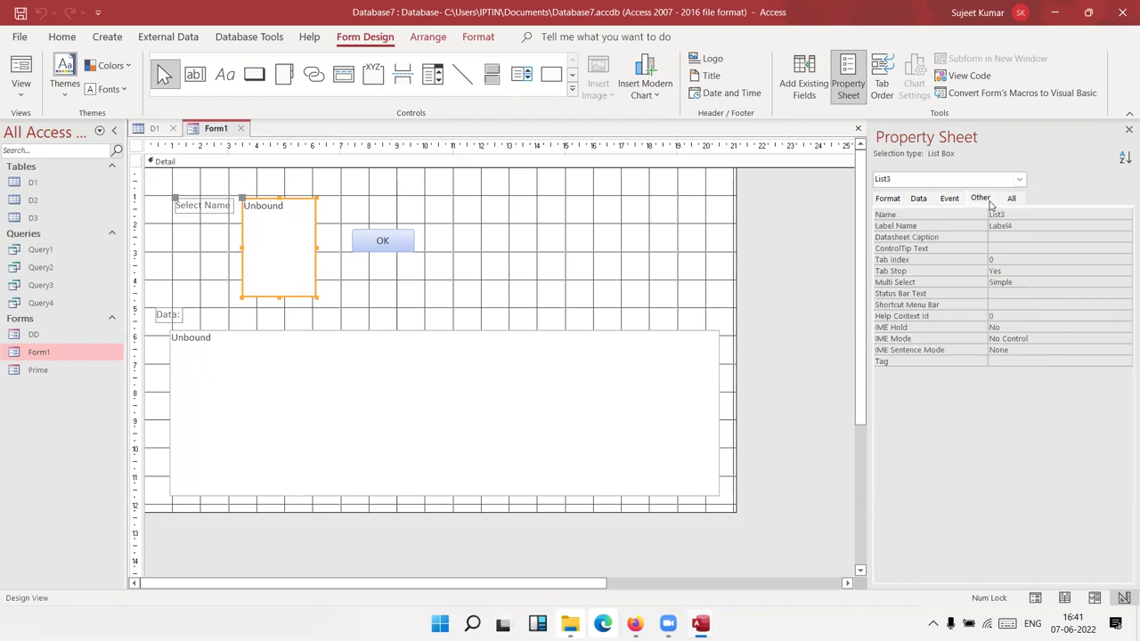
click(888, 198)
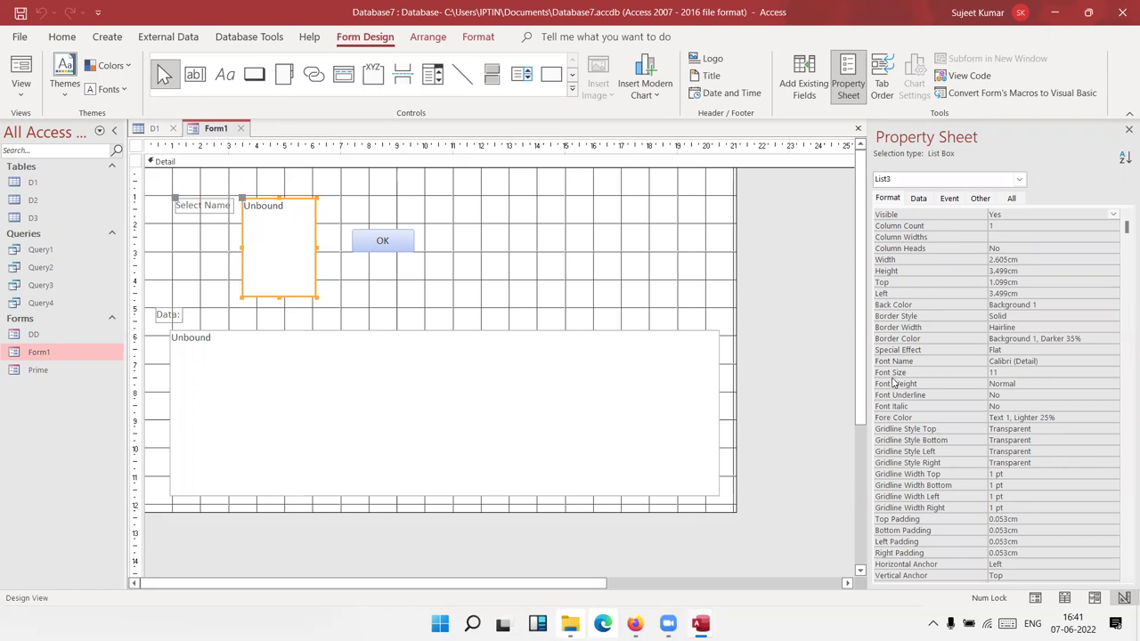
scroll(893, 374, down, 2)
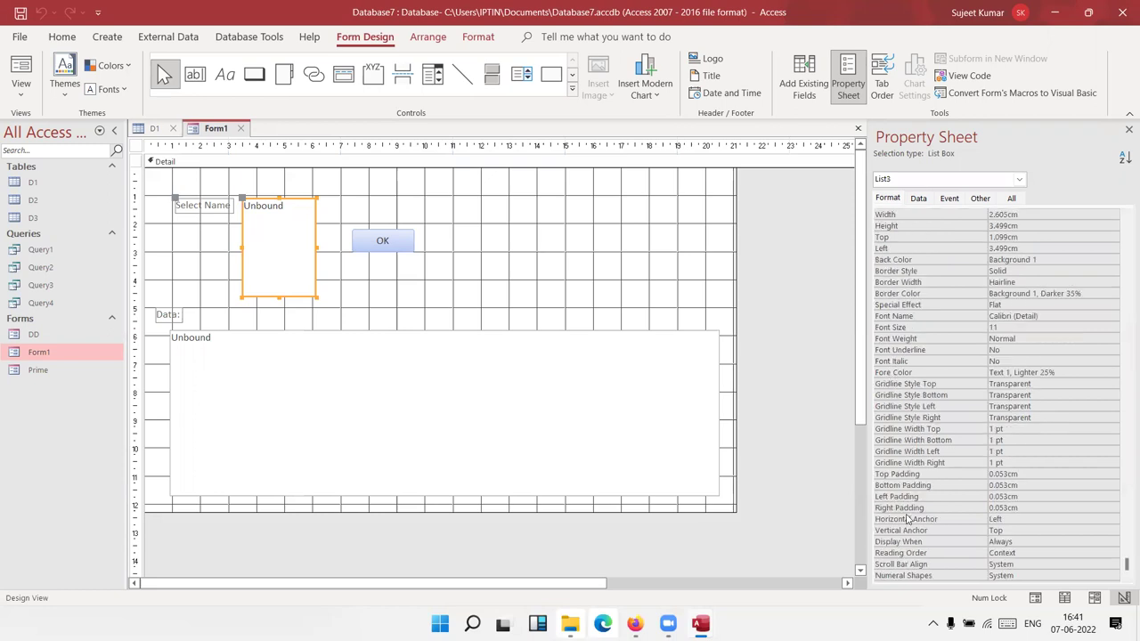
- Scroll through all of List3's properties, ending on the Other tab with Multi Select Simple
click(1011, 198)
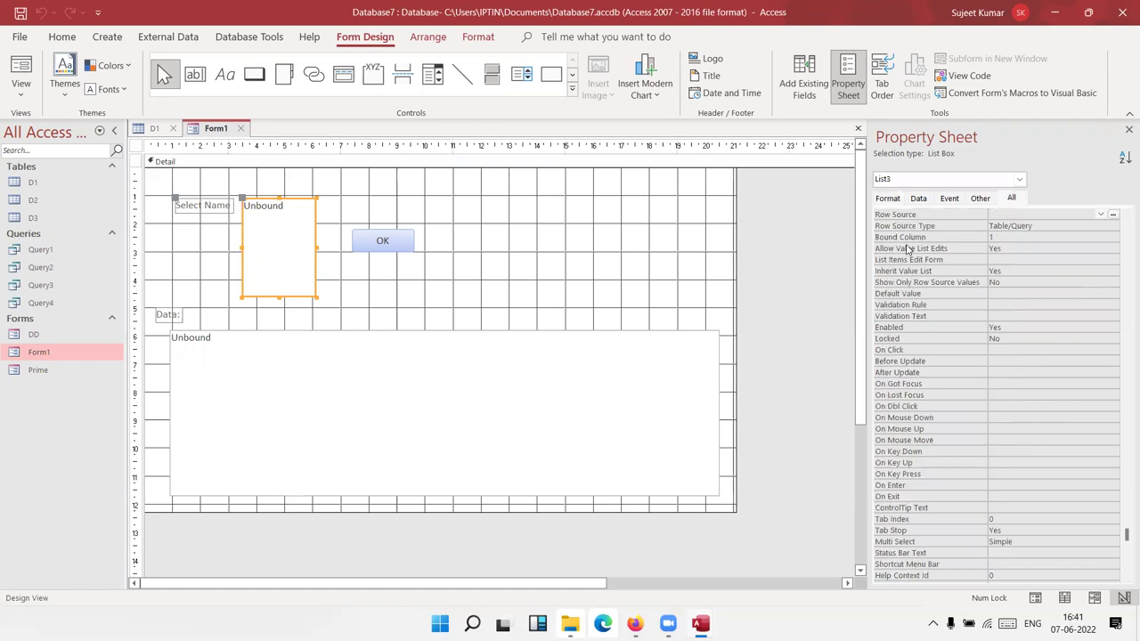
scroll(896, 258, up, 1)
scroll(895, 259, up, 10)
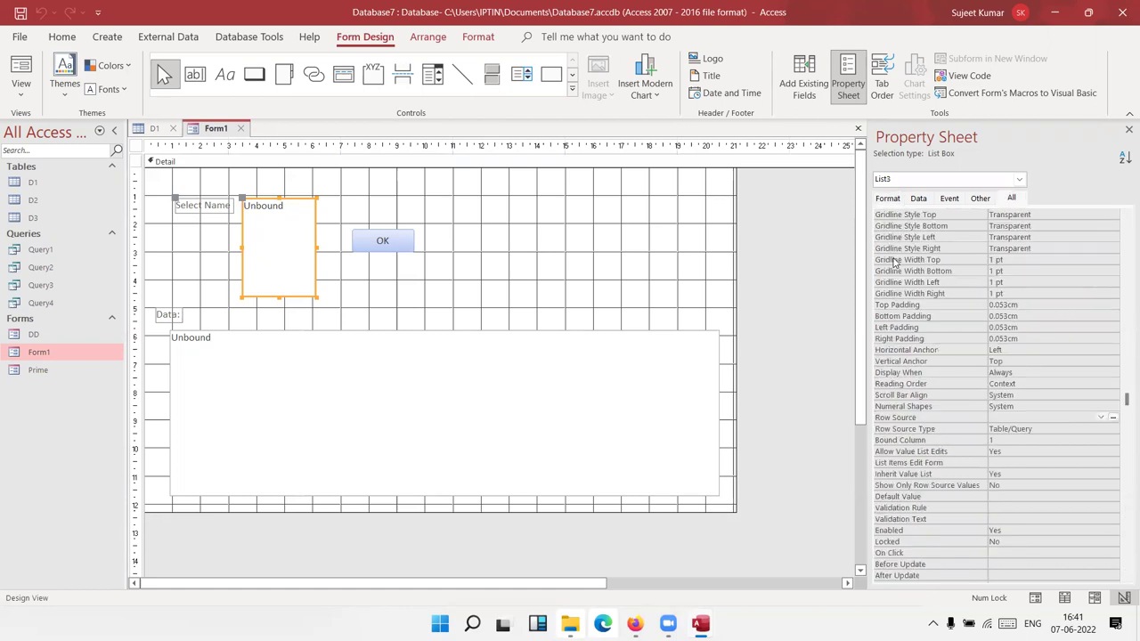
scroll(890, 263, up, 1)
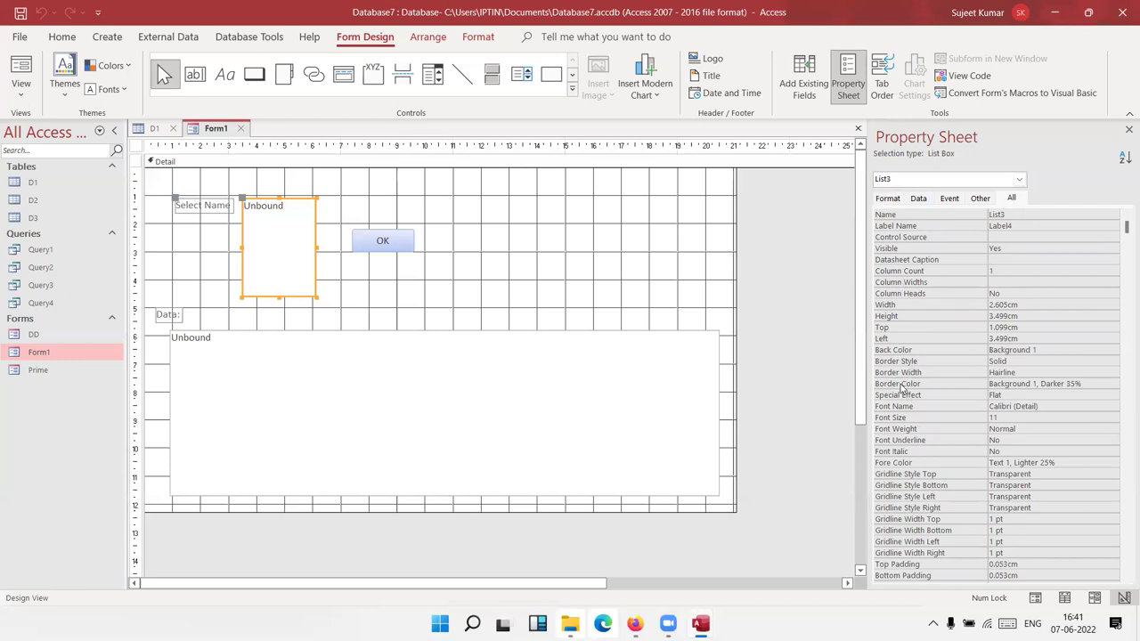
scroll(901, 388, down, 1)
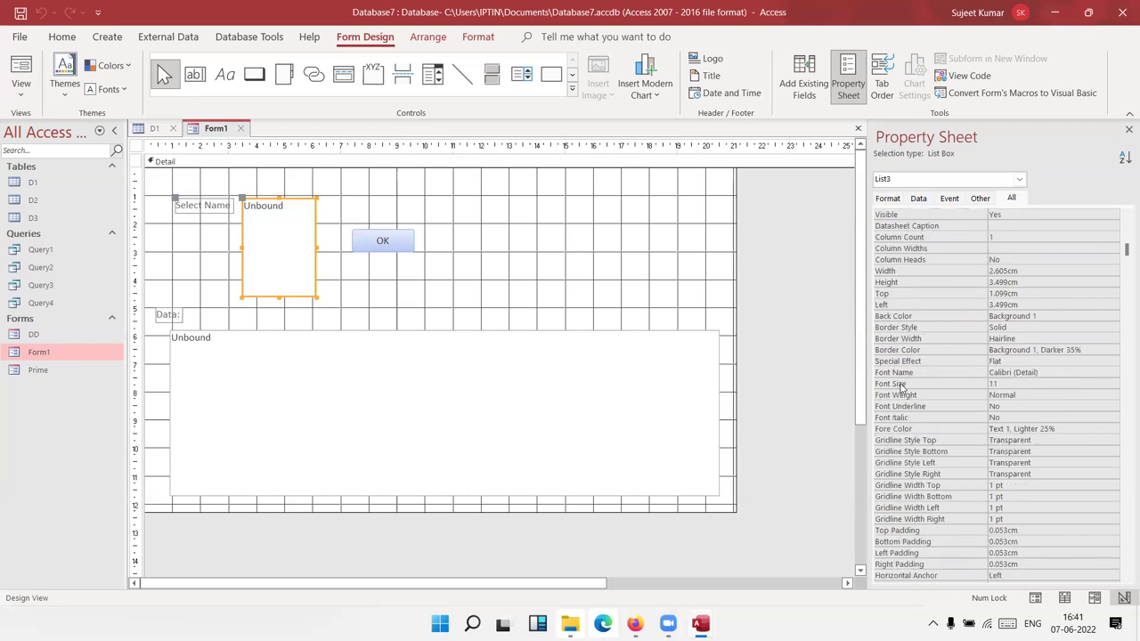
scroll(901, 388, down, 1)
scroll(899, 391, down, 2)
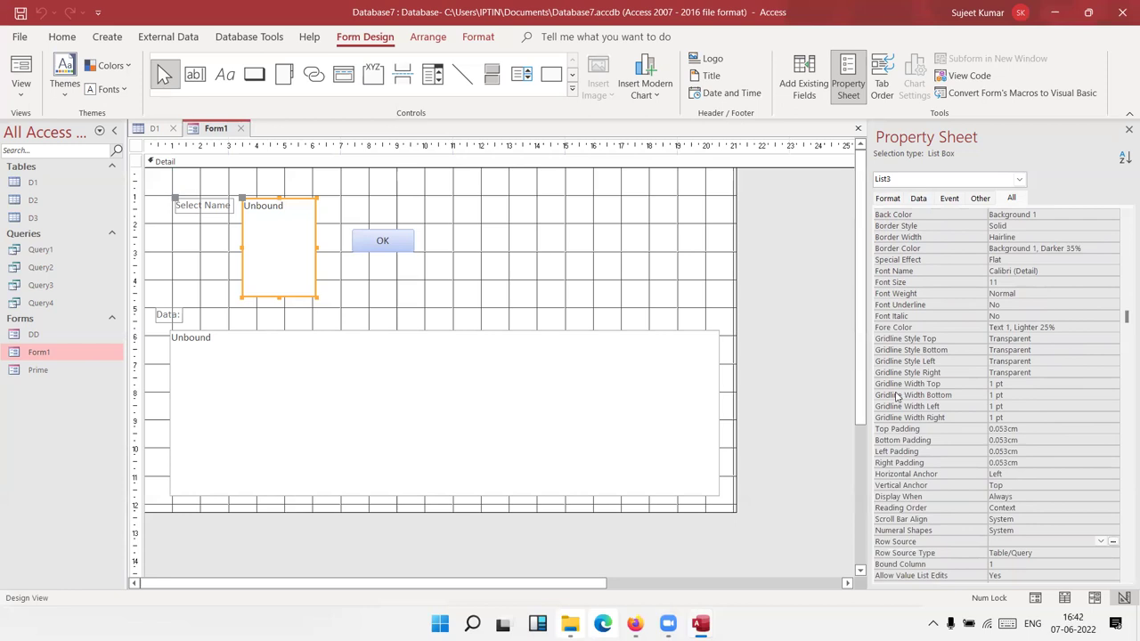
scroll(897, 401, down, 3)
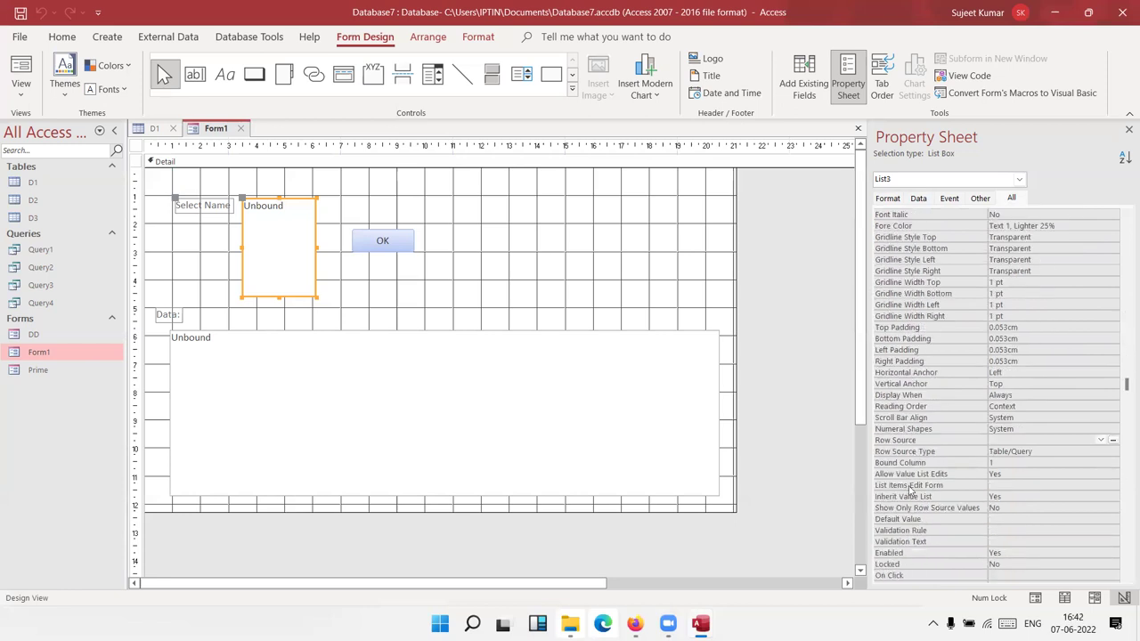
scroll(906, 431, down, 1)
scroll(907, 433, down, 2)
scroll(916, 570, down, 1)
scroll(915, 570, down, 1)
scroll(915, 570, down, 1)
scroll(915, 570, down, 1)
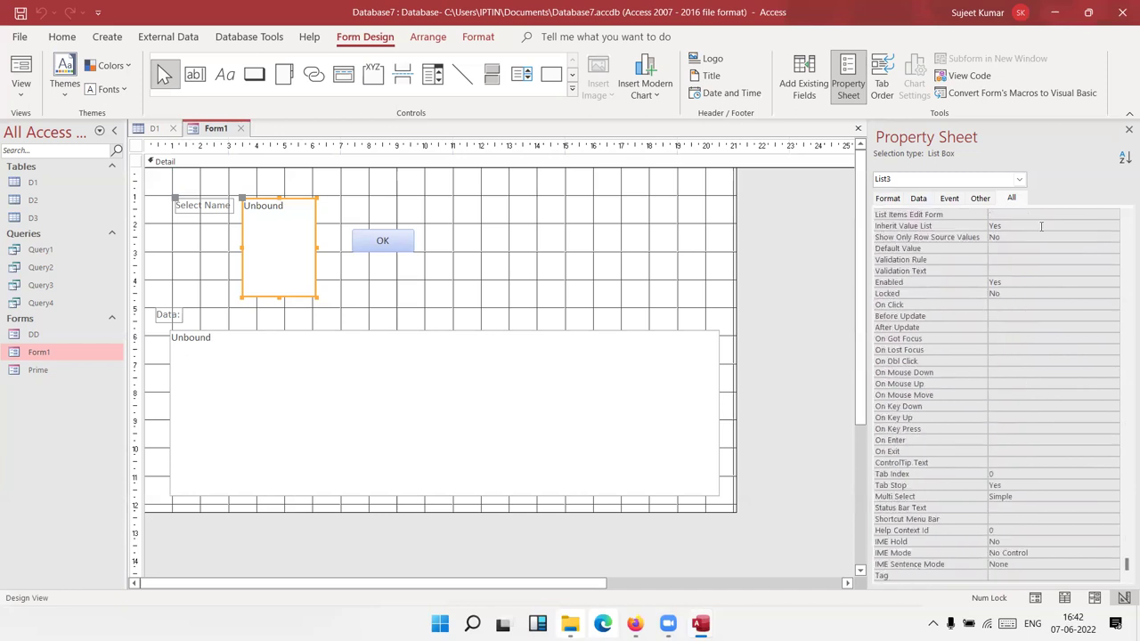
click(982, 199)
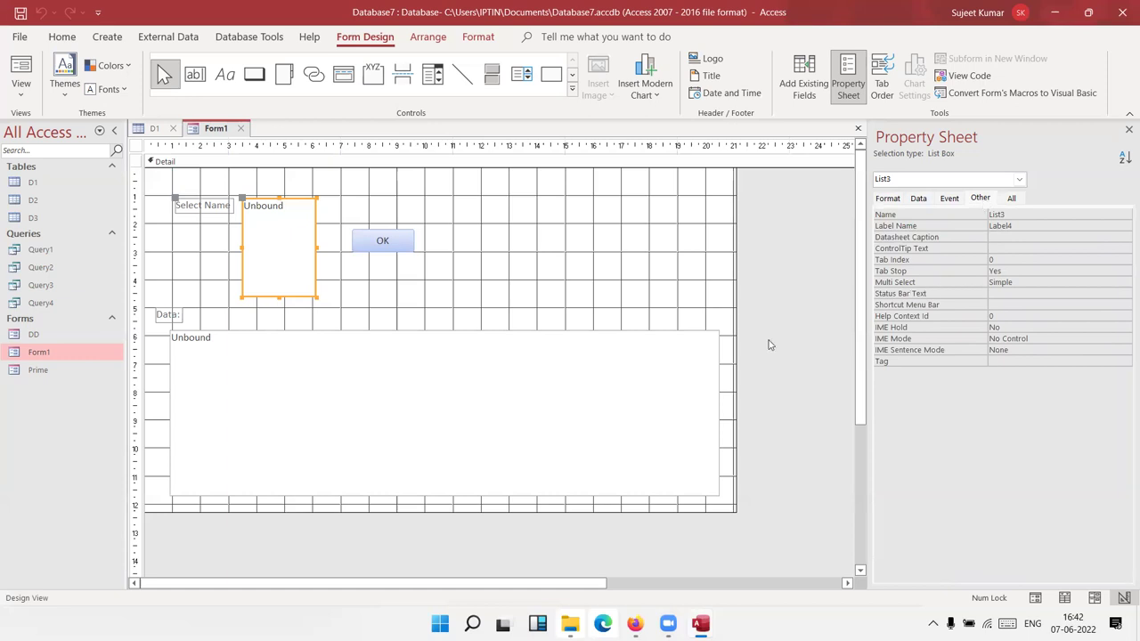
- Keep List3's Multi Select at Simple, then select List6 and open table D1
click(633, 377)
click(285, 245)
click(1115, 282)
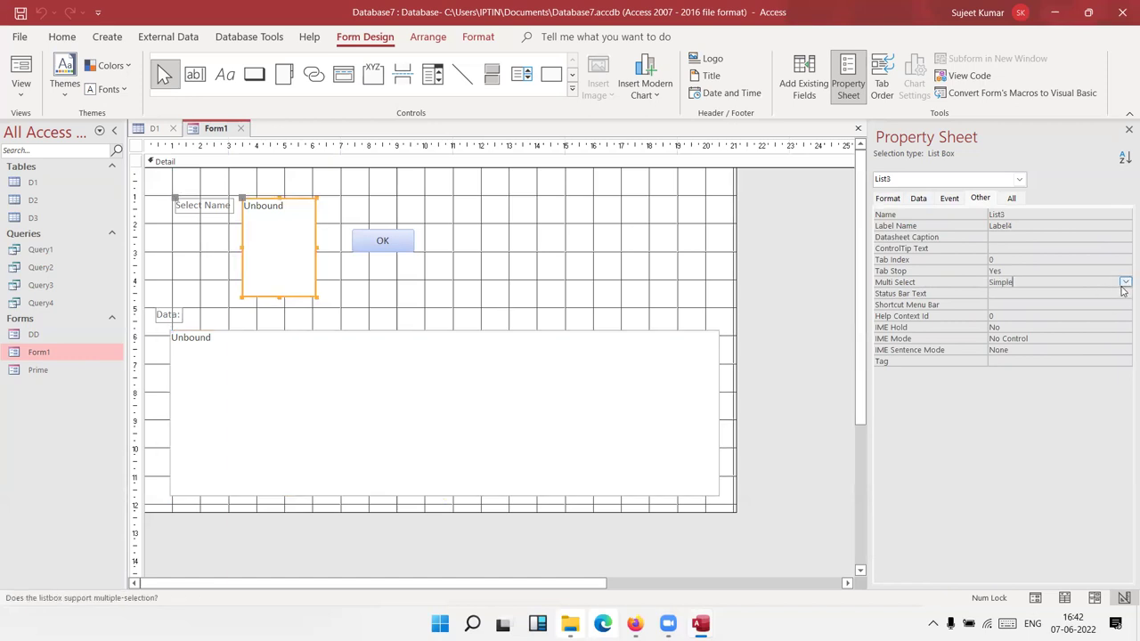
click(1124, 283)
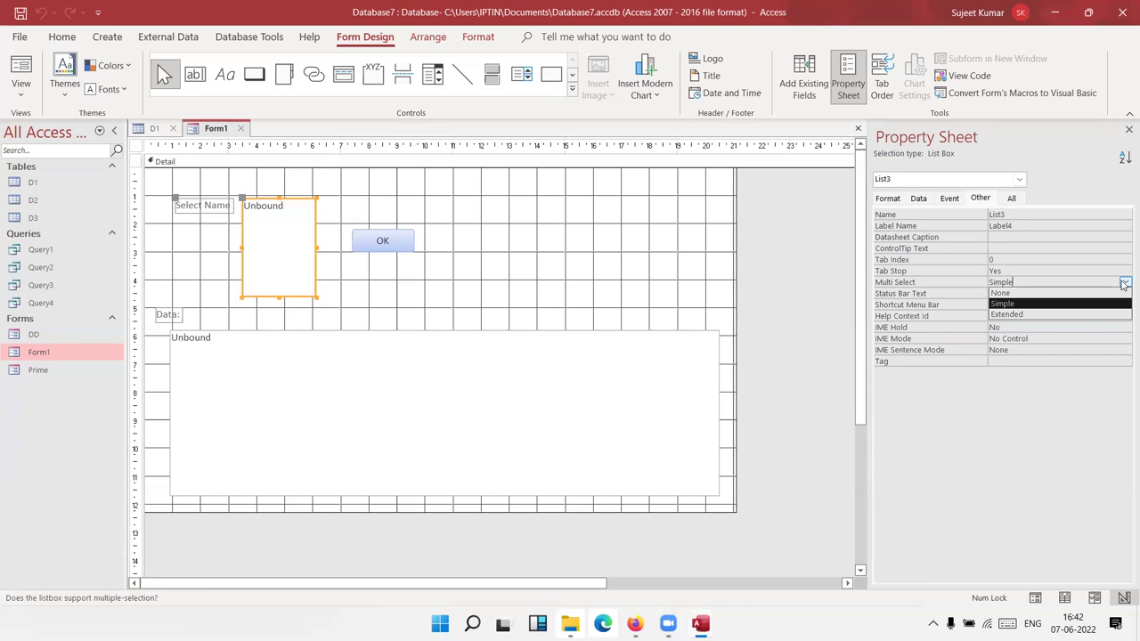
click(1123, 282)
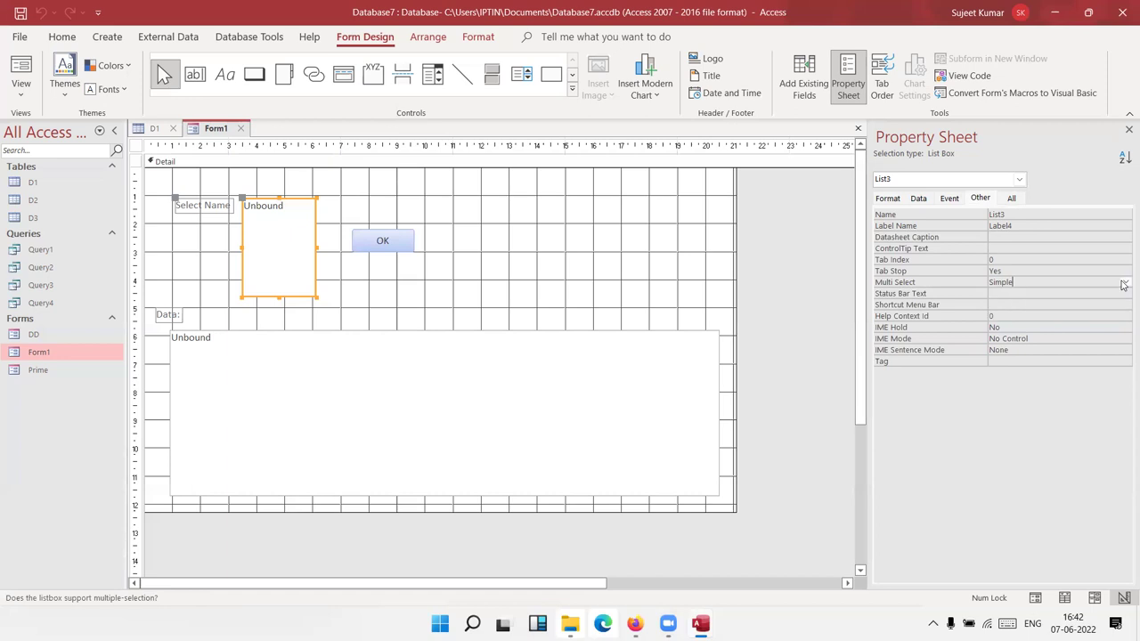
click(361, 389)
double_click(65, 186)
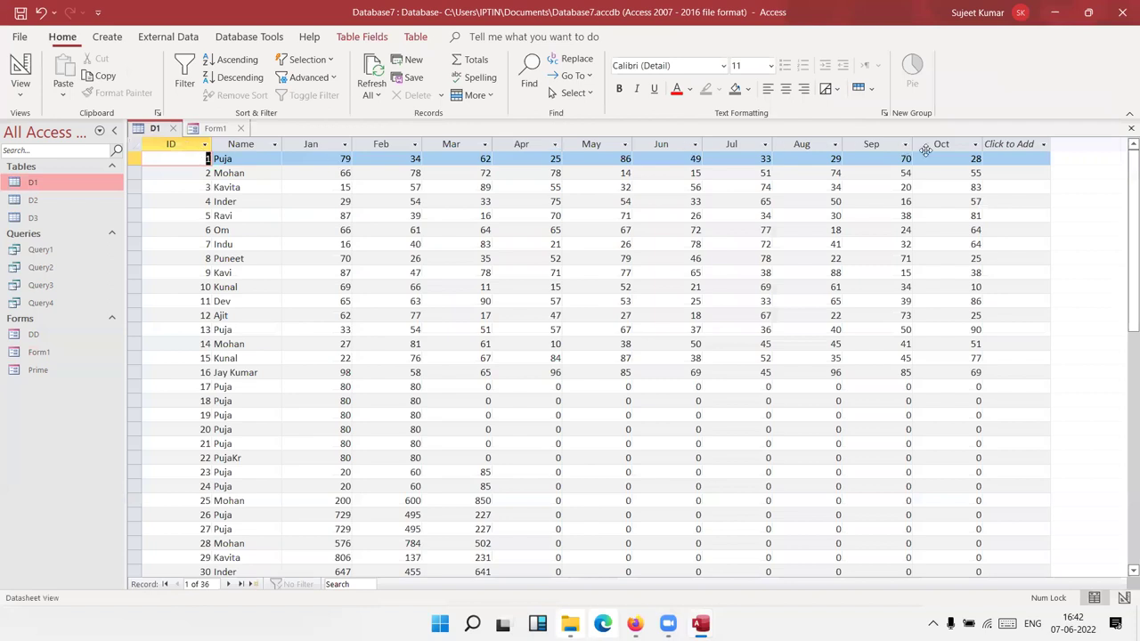
- Select all records in the D1 datasheet, then return to Form1's design with Ctrl+F6
key(ctrl+a)
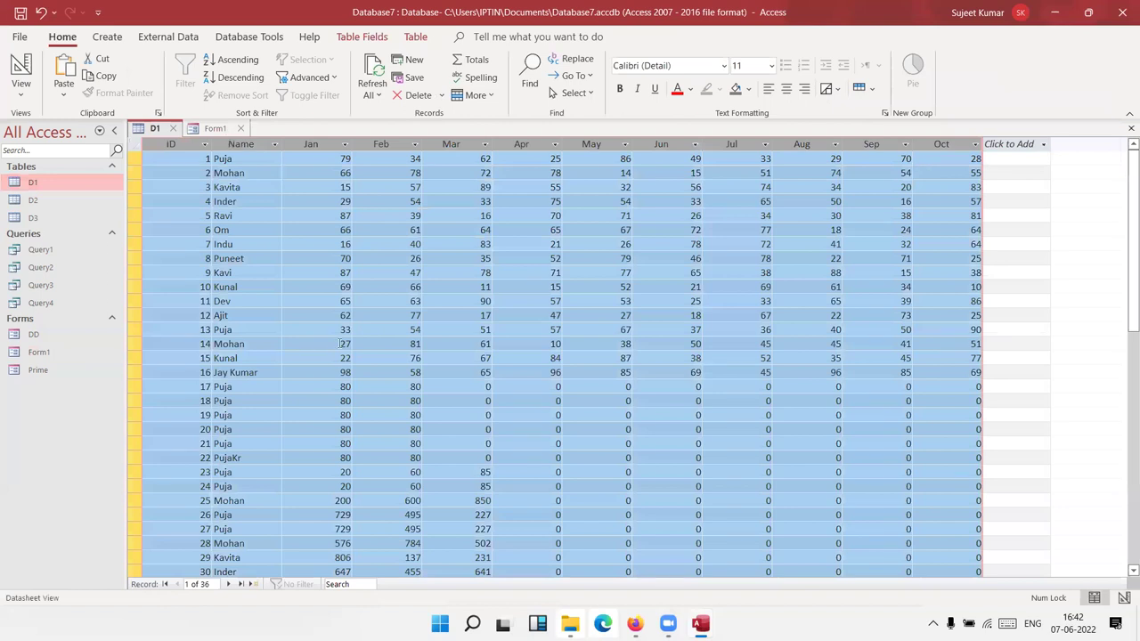
key(ctrl+F6)
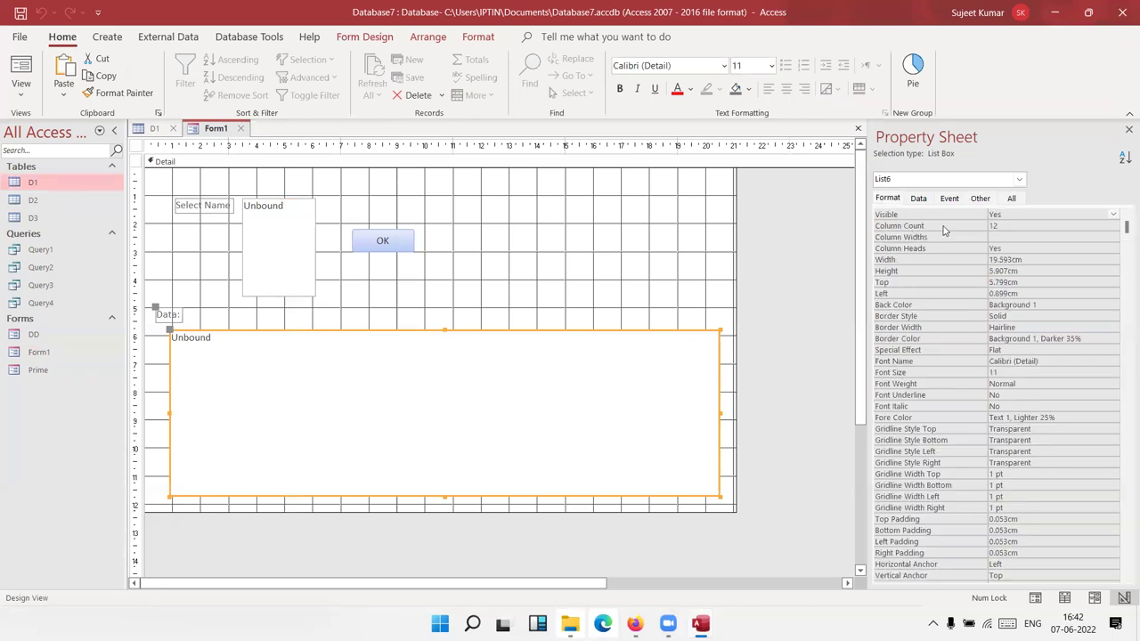
- Confirm List6 has Column Count 12 and Column Heads Yes, then select the OK button
double_click(994, 225)
click(1003, 251)
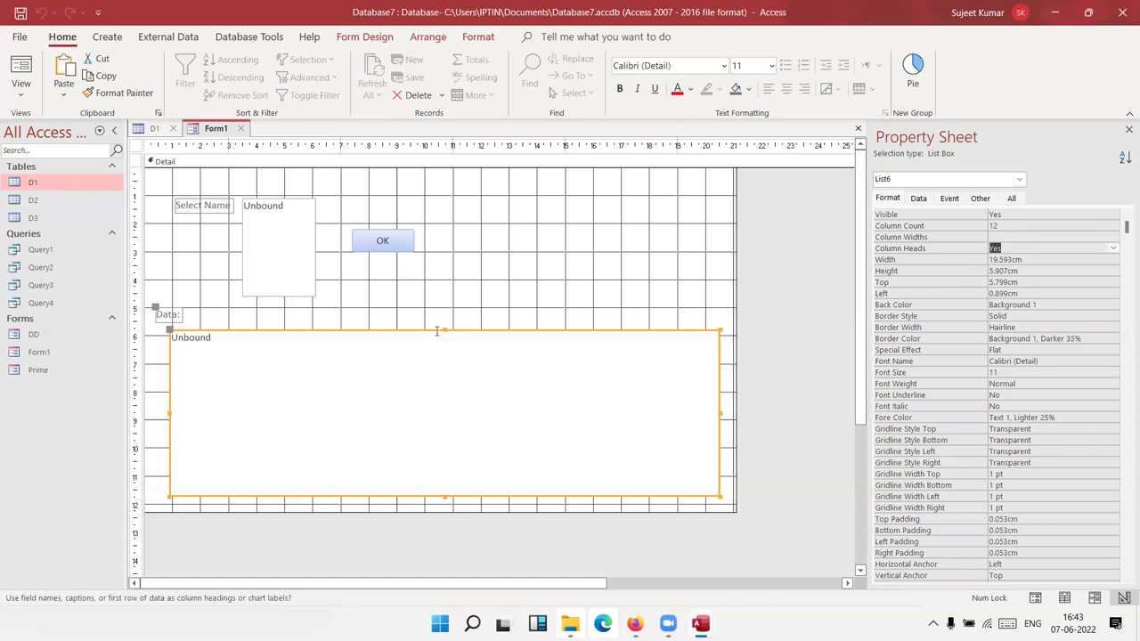
click(443, 302)
- Select the OK button and show its Event properties, where On Click is [Event Procedure]
click(398, 246)
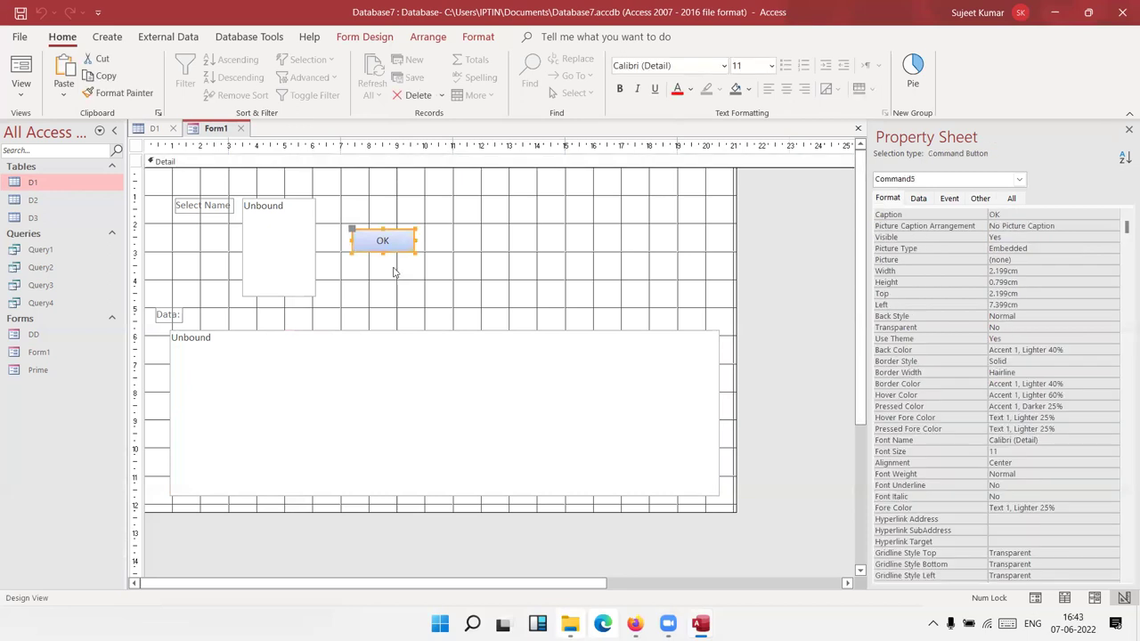
click(373, 372)
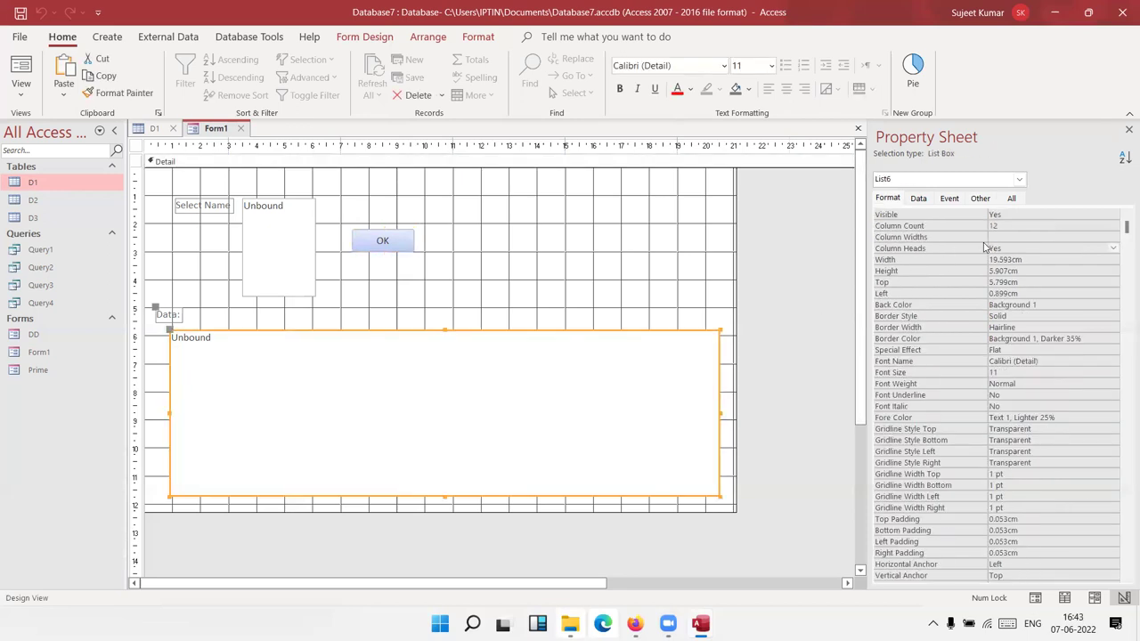
click(394, 253)
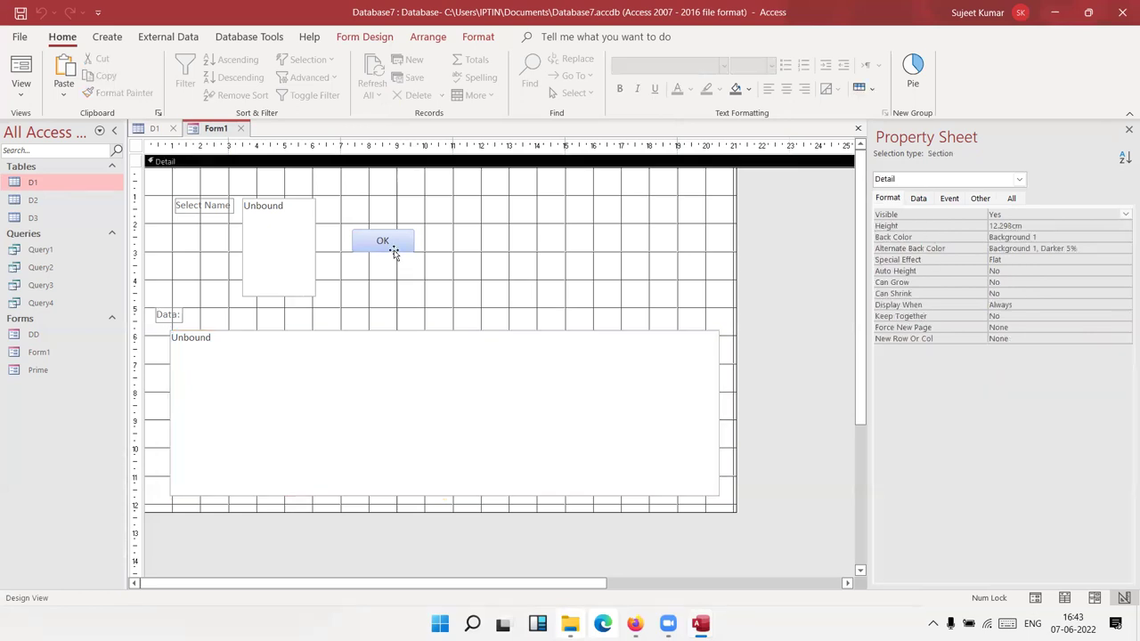
click(395, 253)
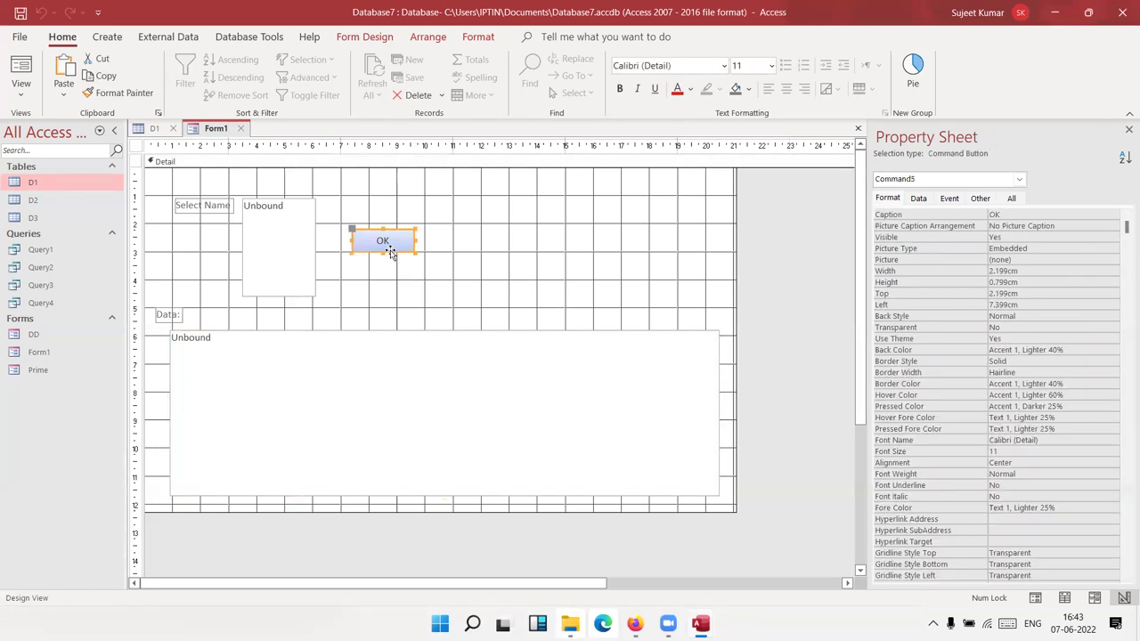
click(476, 38)
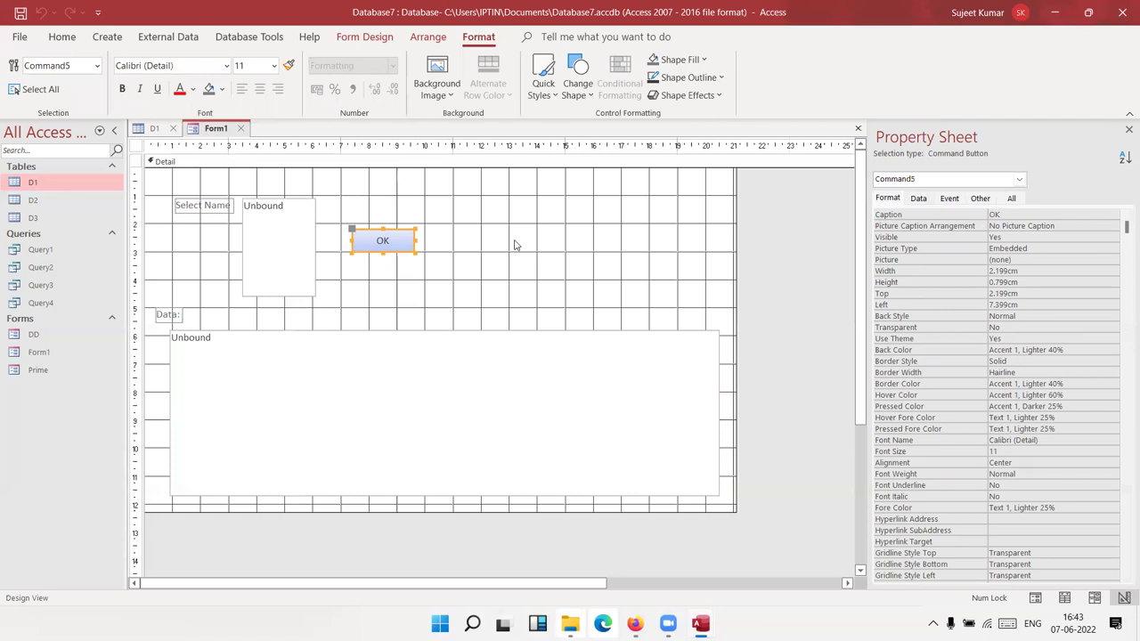
click(365, 37)
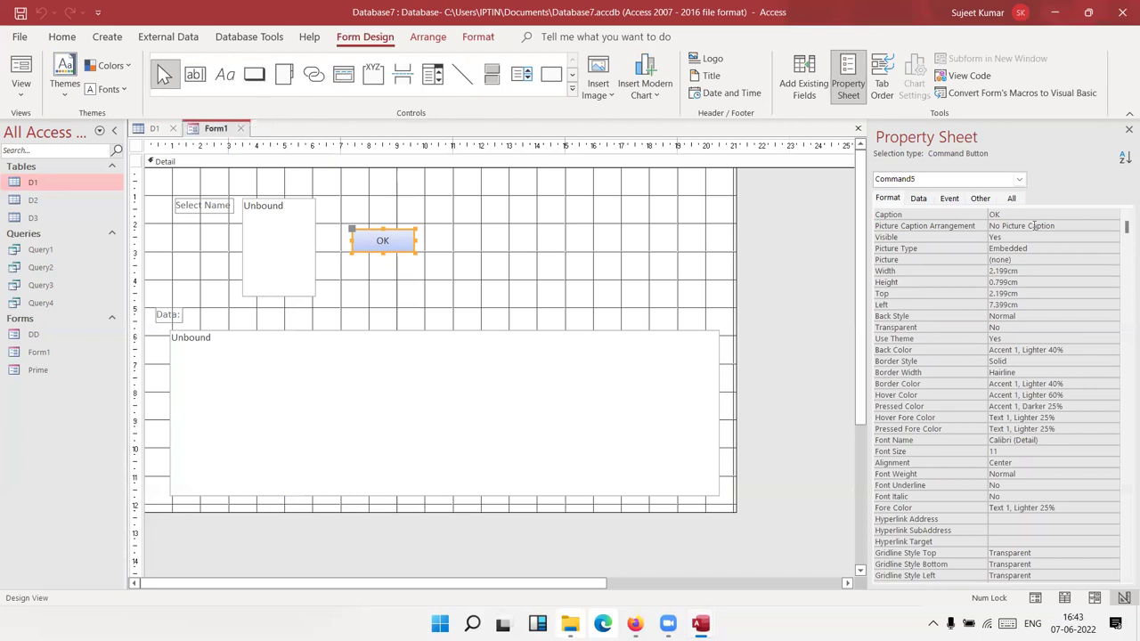
click(949, 198)
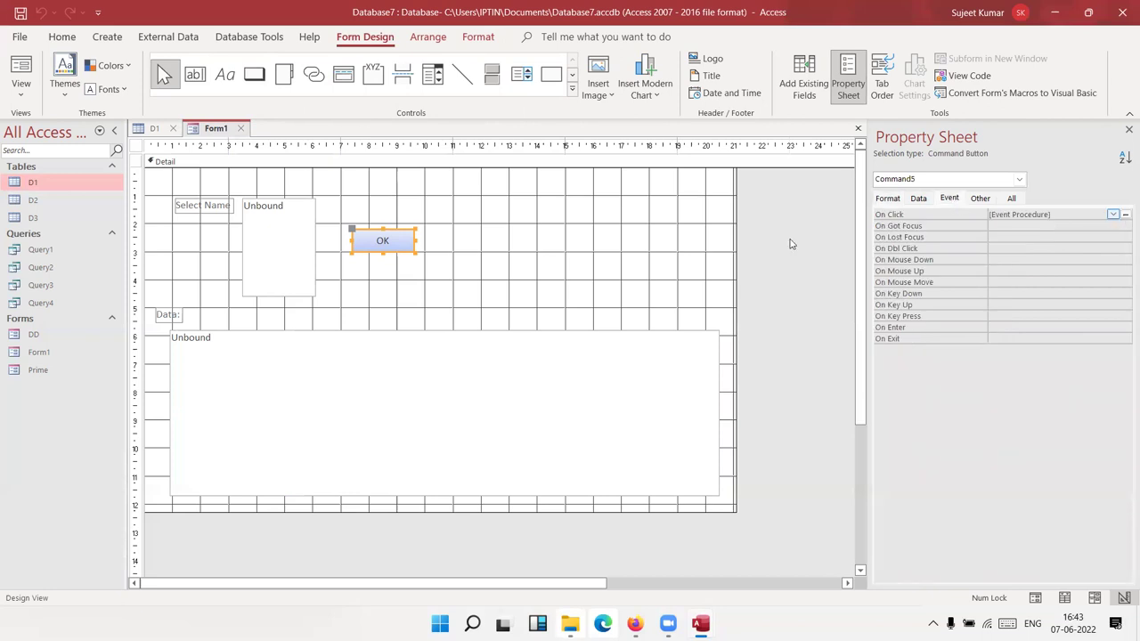
- In the VBA editor, go over Command5_Click's Dim k line, For Each loop and ItemsSelected
mouse_move(707, 622)
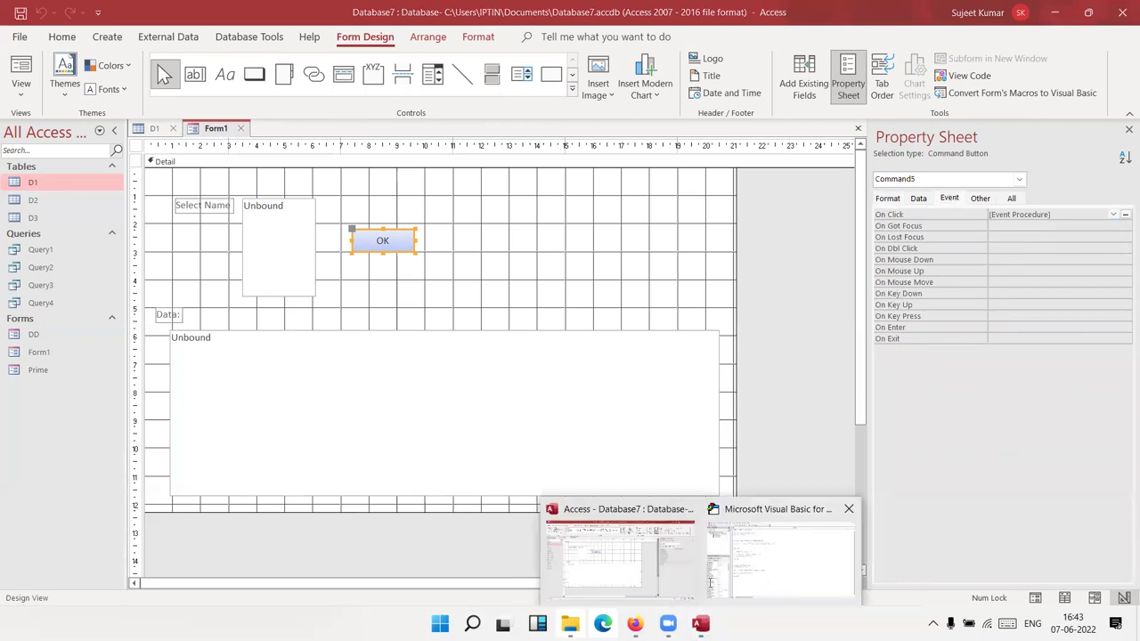
key(alt+F11)
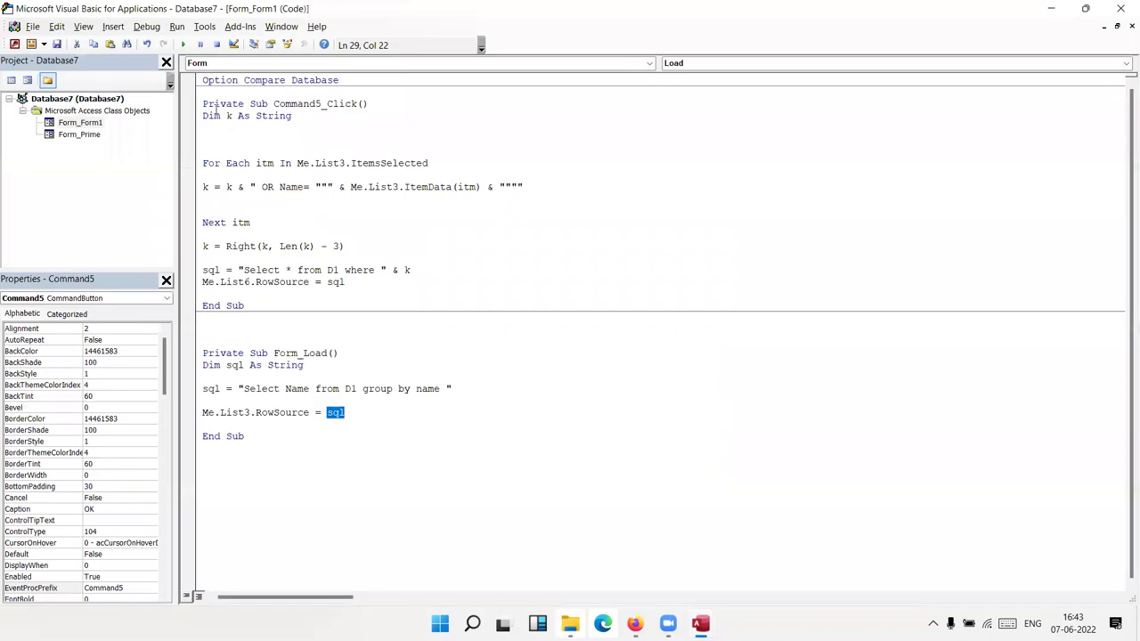
drag(203, 116, 243, 116)
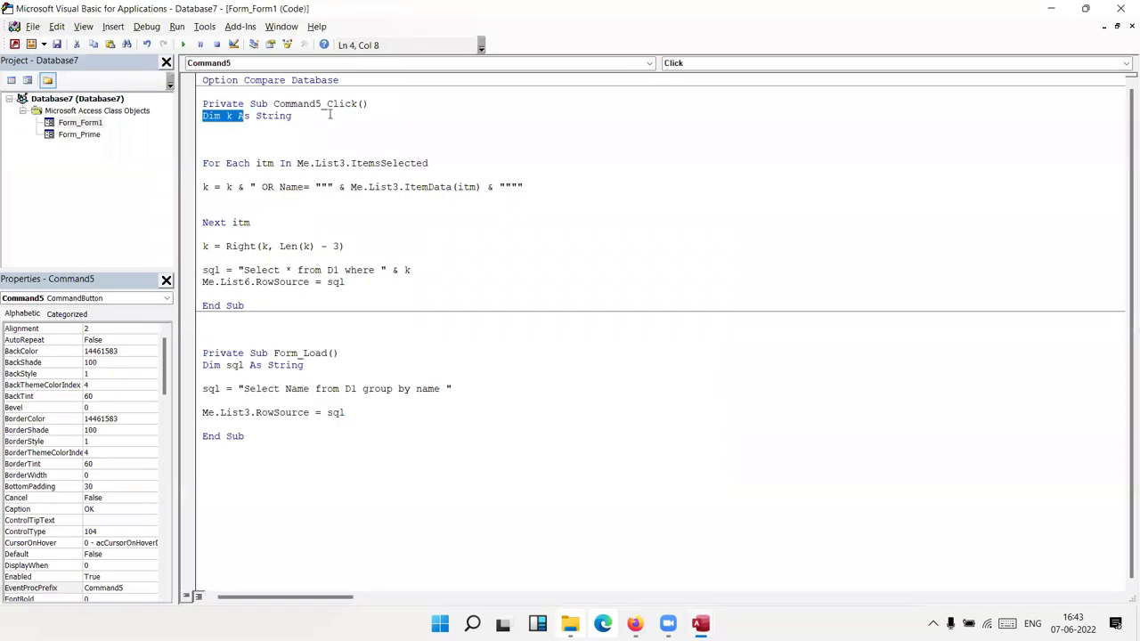
drag(331, 116, 332, 116)
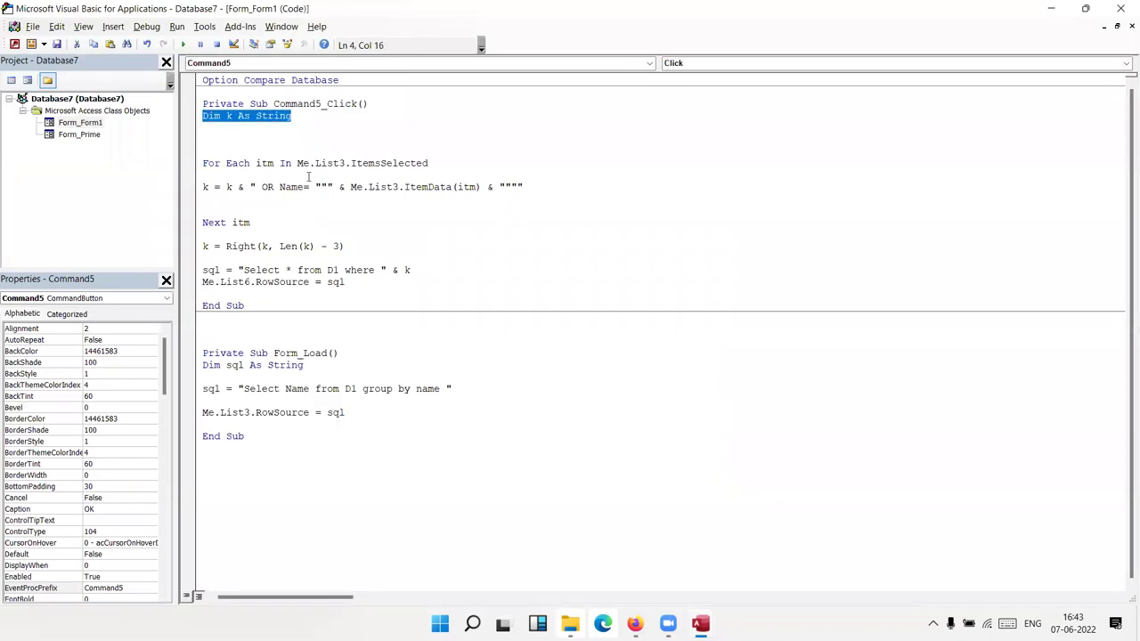
click(238, 163)
click(278, 163)
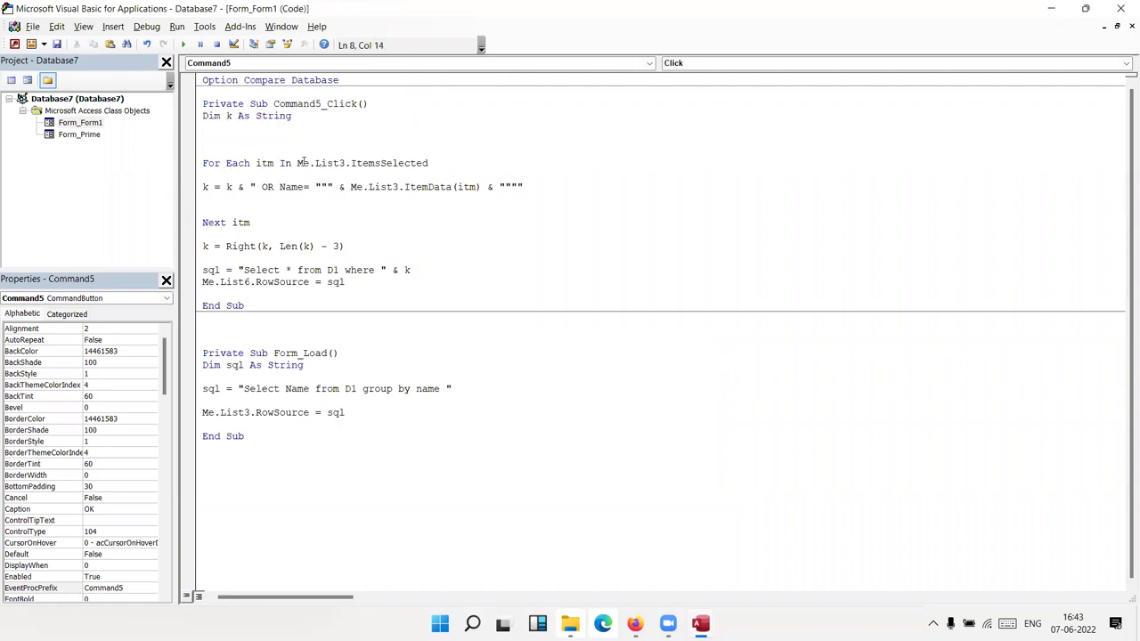
double_click(370, 164)
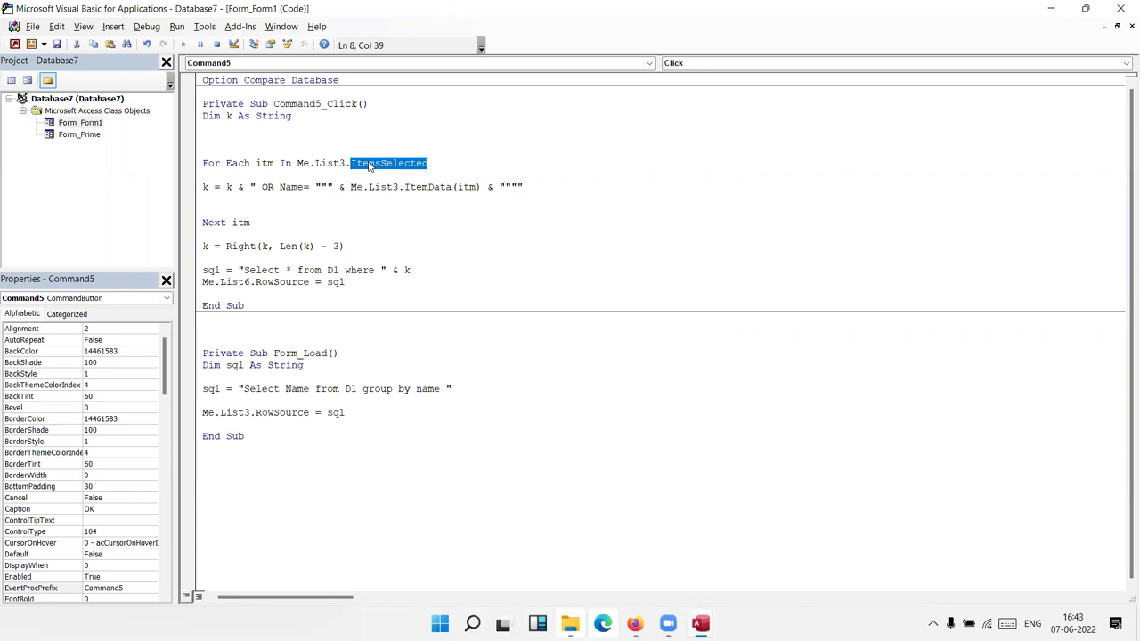
click(232, 200)
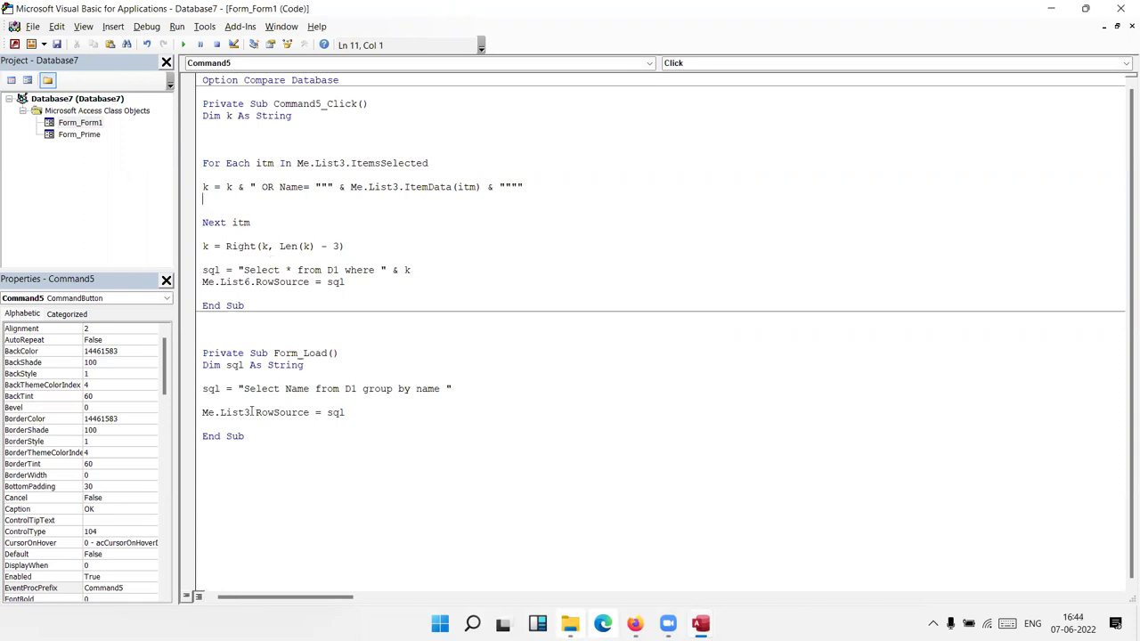
- Add a where name= condition for one specific name after group by name in Form_Load's query
click(447, 389)
text(wh)
text(ere)
key(BackSpace)
key(BackSpace)
key(BackSpace)
text(ere )
text(name=""Puja"")
- Extend the where condition with an or Name= clause so it matches a second name
click(516, 430)
drag(446, 389, 541, 389)
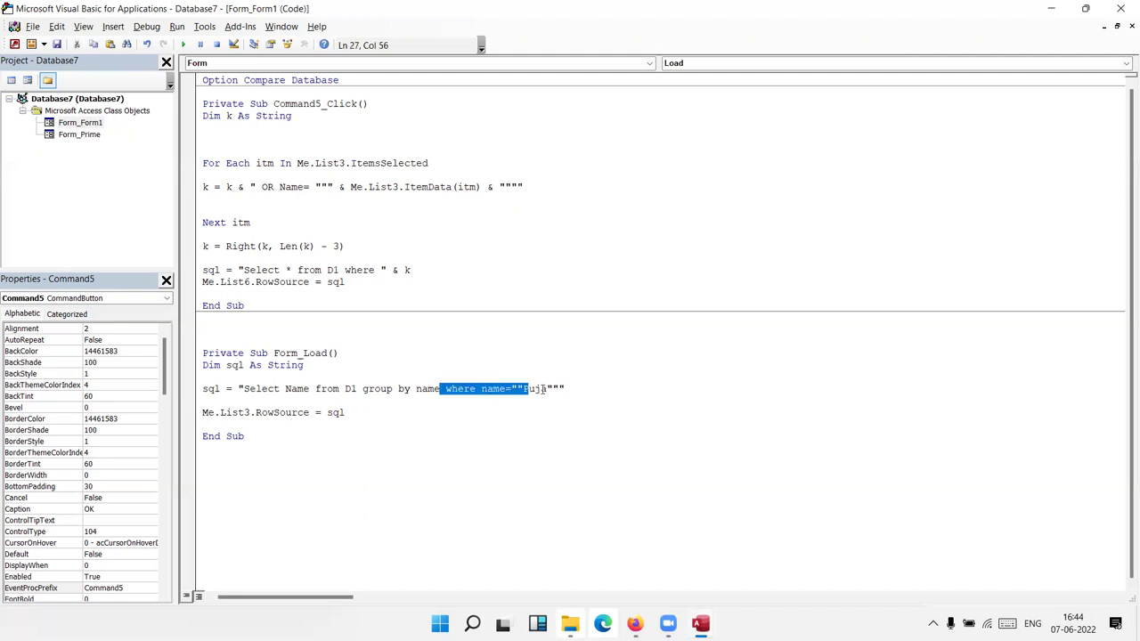
key(Down)
drag(454, 388, 545, 389)
key(shift+Right)
key(Down)
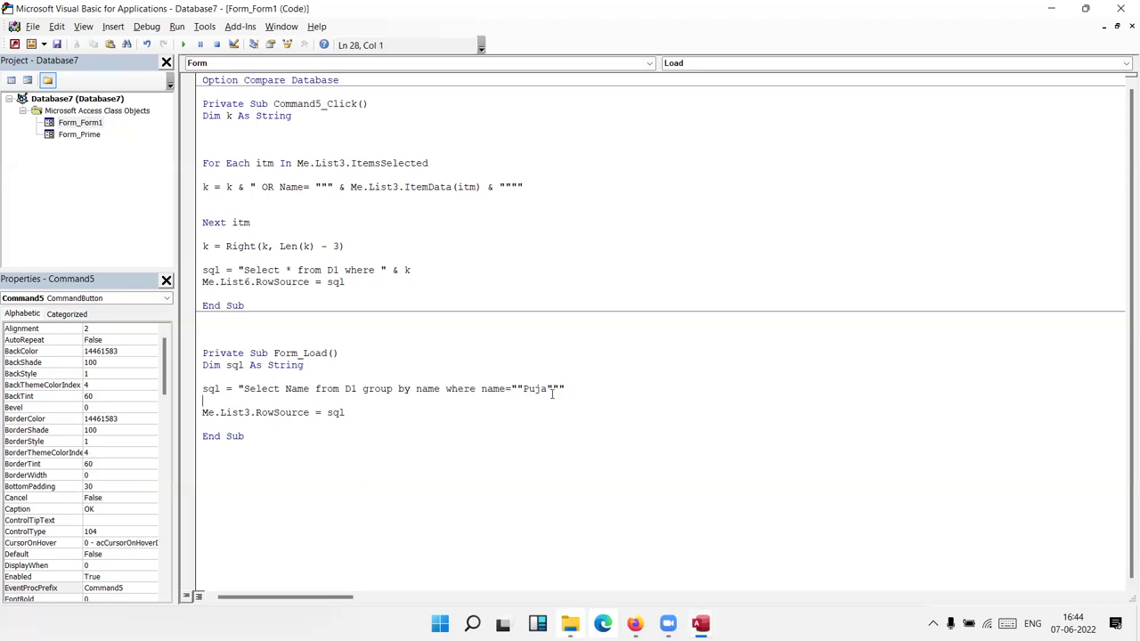
click(561, 388)
text(" or Pu)
key(BackSpace)
key(BackSpace)
text(Name=""Mohan")
- Delete the whole two-name where clause so the query ends at group by name
click(481, 389)
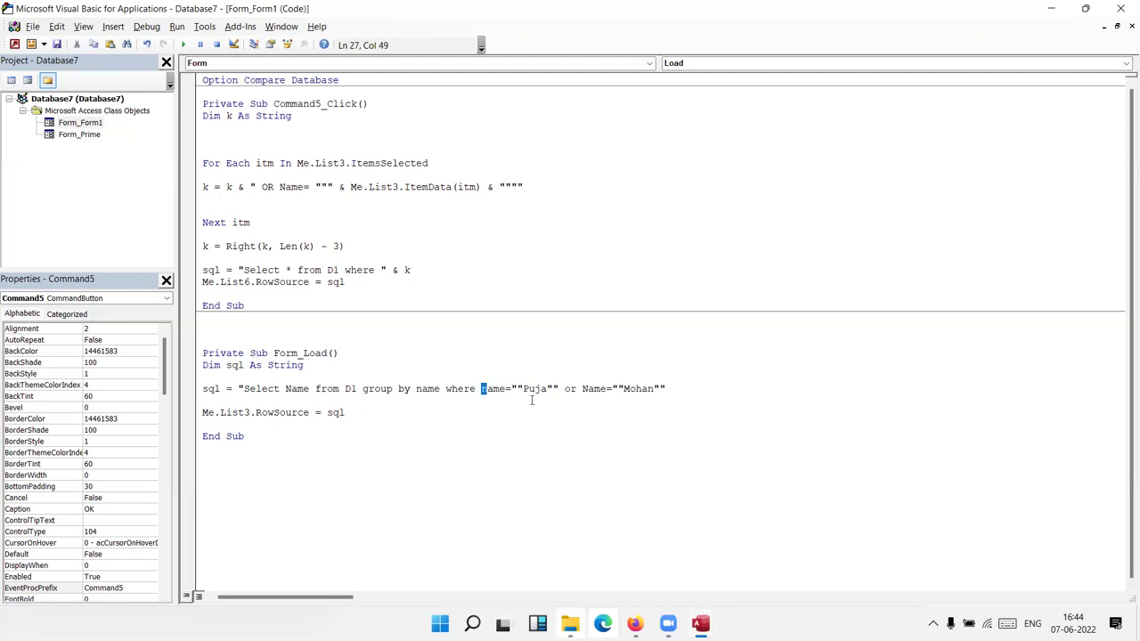
key(shift+Down)
drag(445, 389, 656, 389)
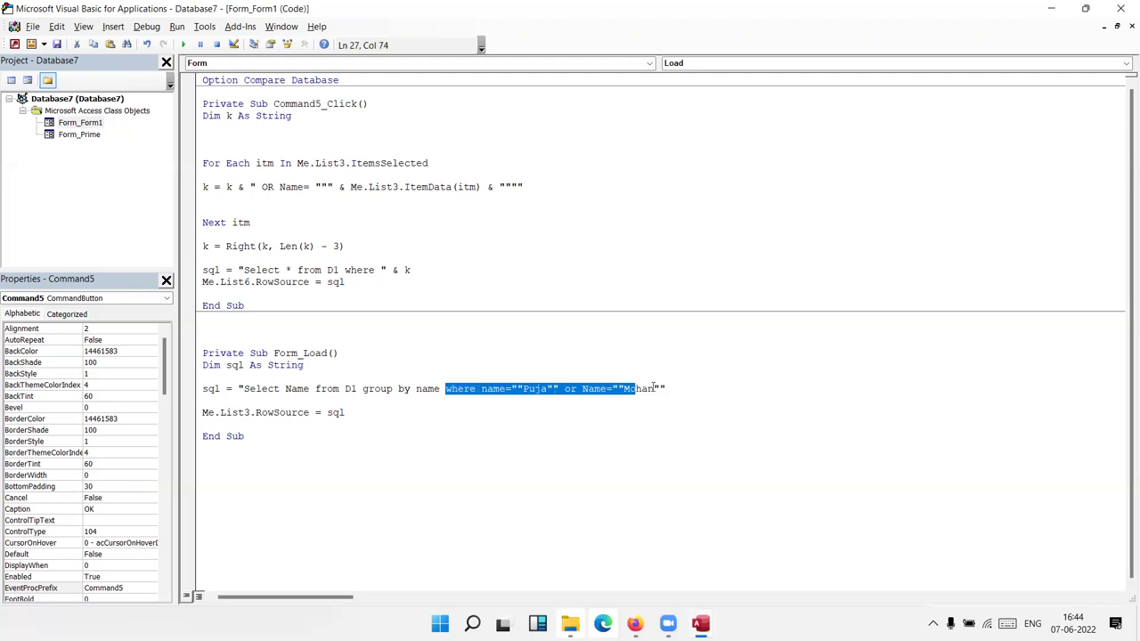
key(Delete)
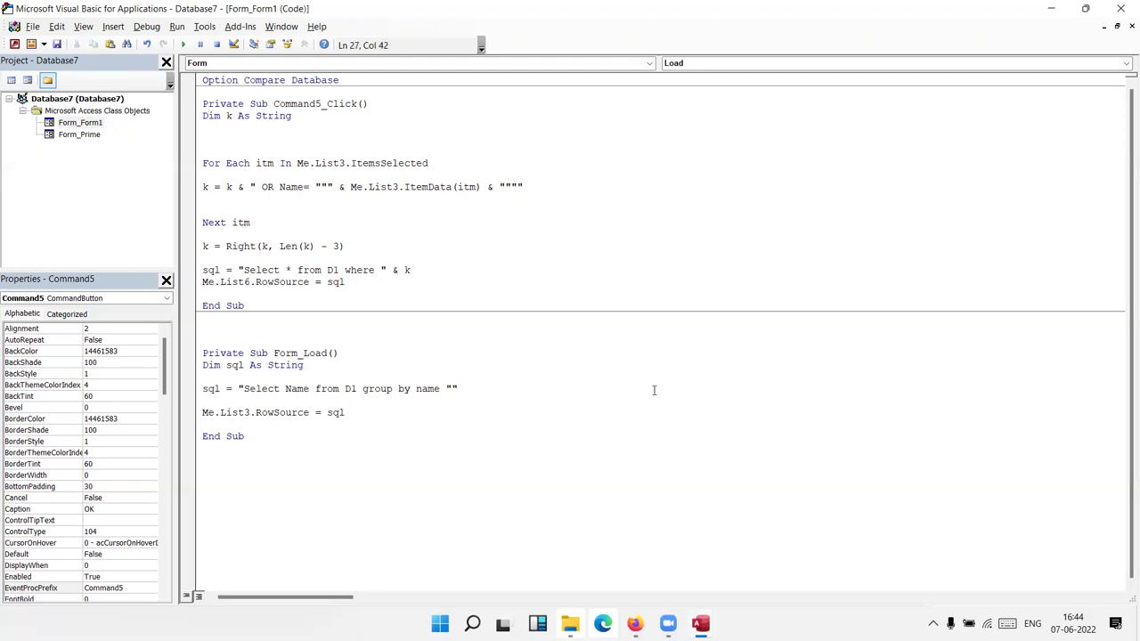
- Explain the loop building k from List3.ItemData(itm) with an OR prefix per selected name
click(239, 222)
double_click(229, 188)
drag(328, 187, 314, 188)
double_click(379, 187)
click(379, 187)
drag(350, 187, 480, 189)
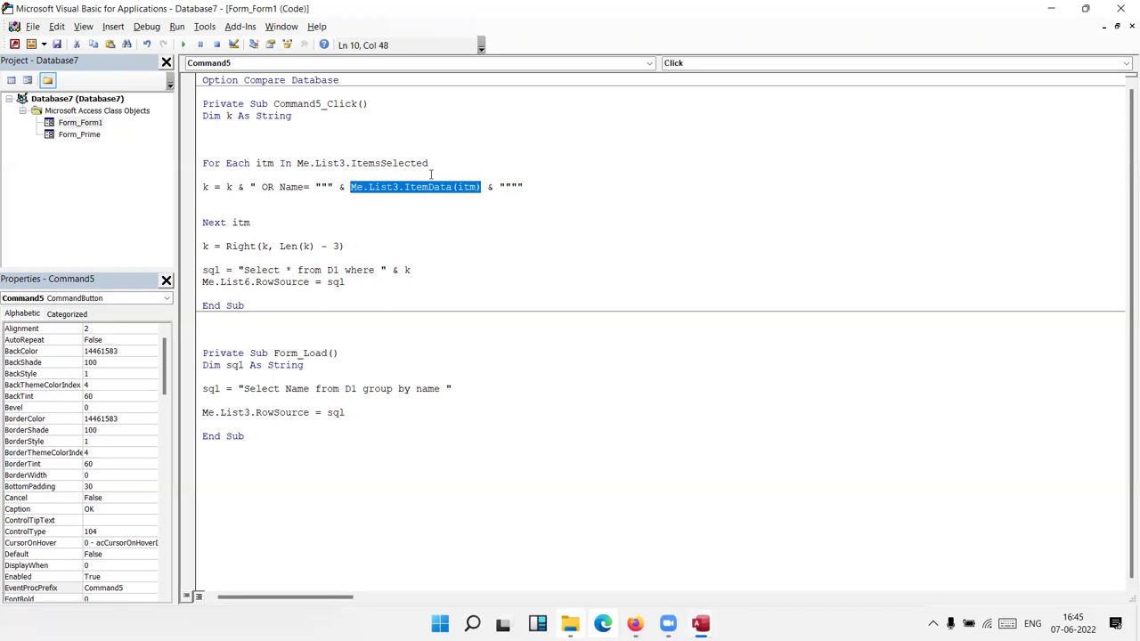
click(429, 189)
double_click(450, 187)
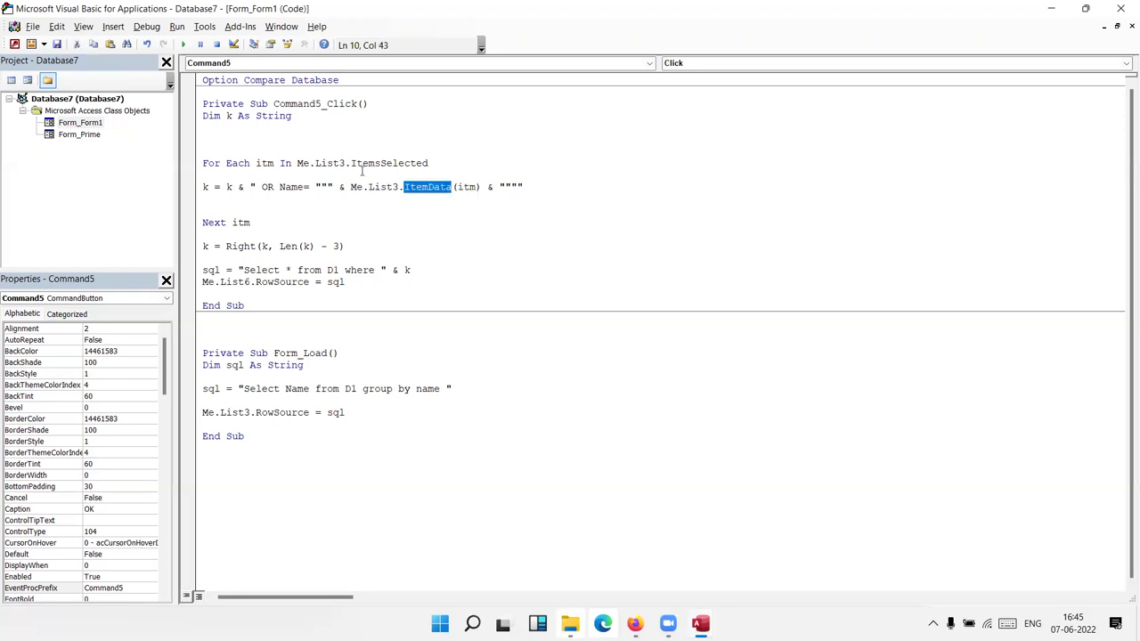
double_click(264, 165)
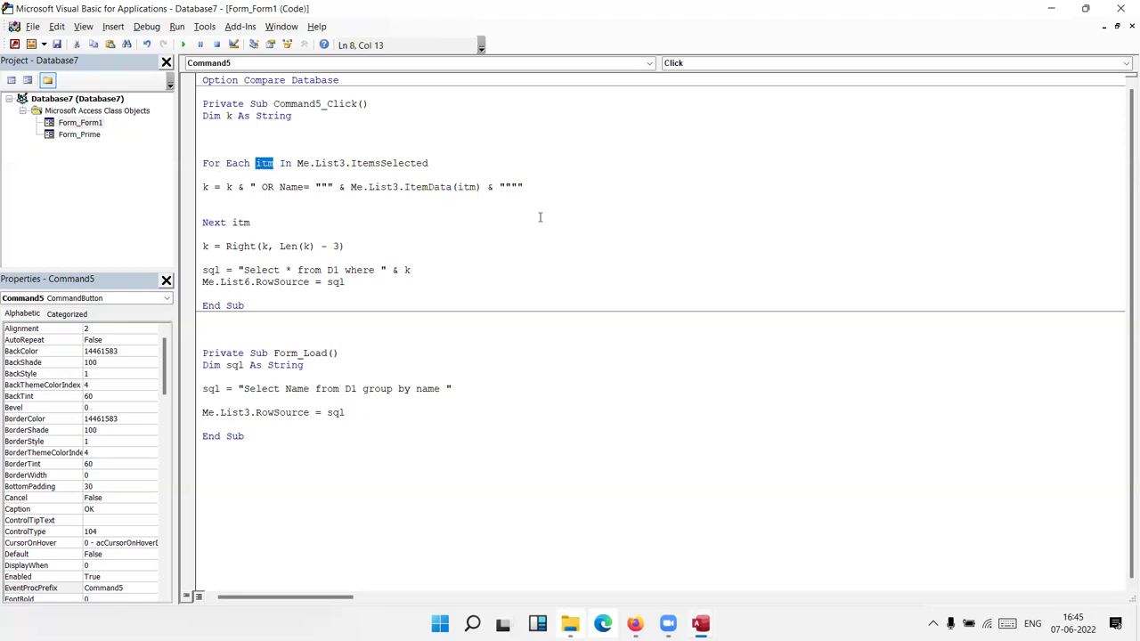
drag(499, 187, 534, 187)
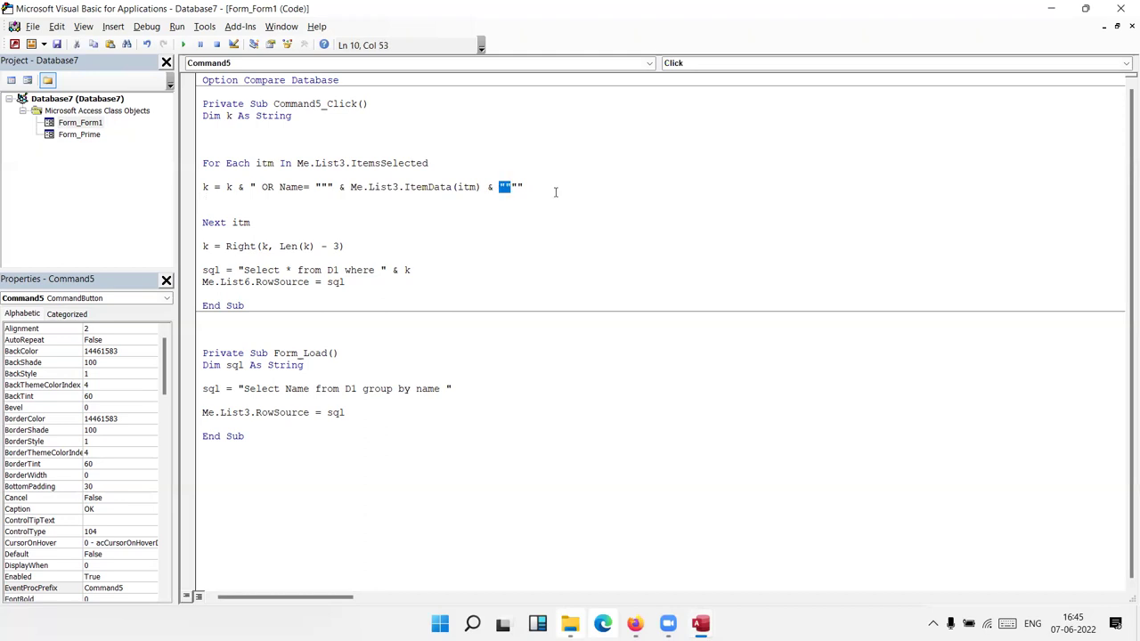
double_click(228, 187)
drag(250, 187, 274, 187)
- Explain the Right trim of the leading OR and the select * where query feeding the results list, then return to Access
drag(347, 245, 227, 247)
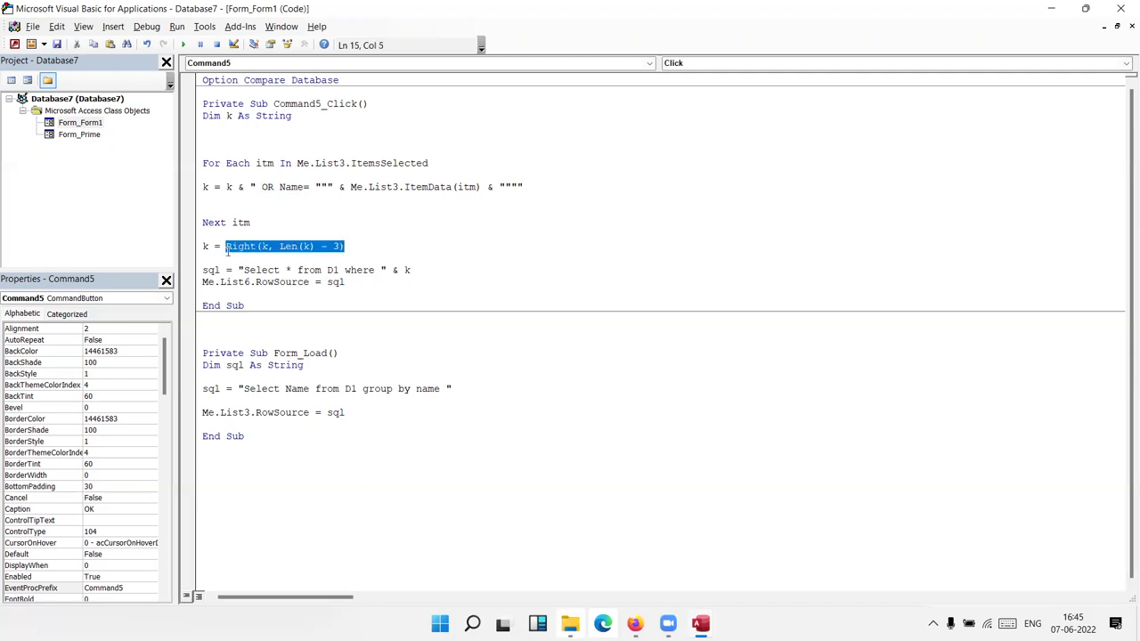
drag(410, 270, 243, 270)
click(306, 301)
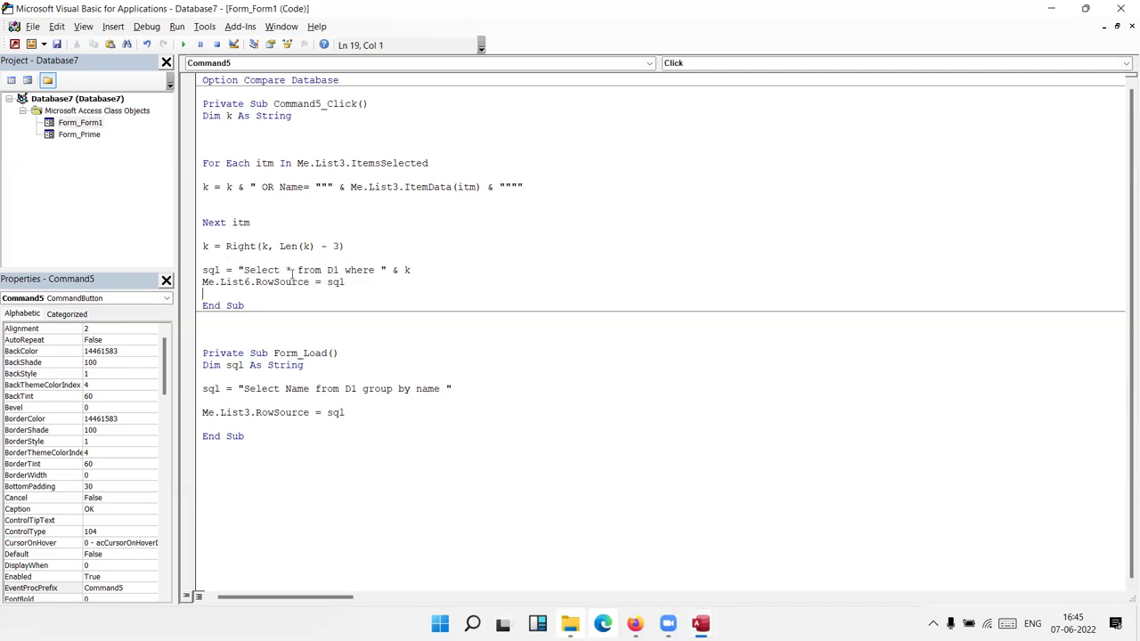
double_click(287, 270)
double_click(341, 281)
key(alt+F11)
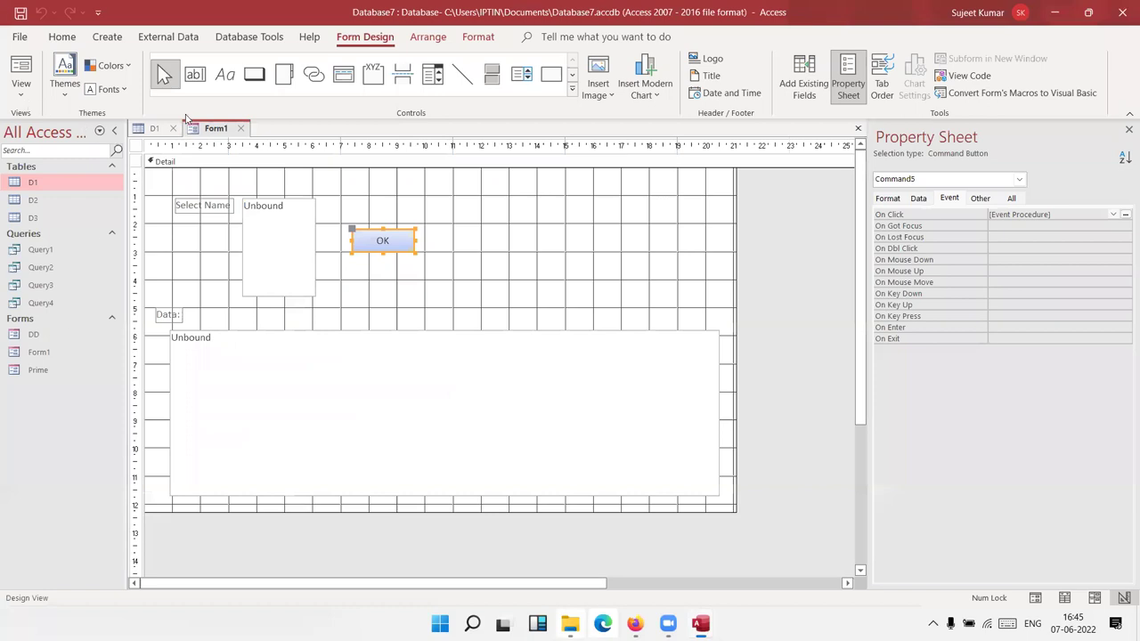
- Close and save Form1's design, then open Form1 from the navigation pane to test it
click(244, 130)
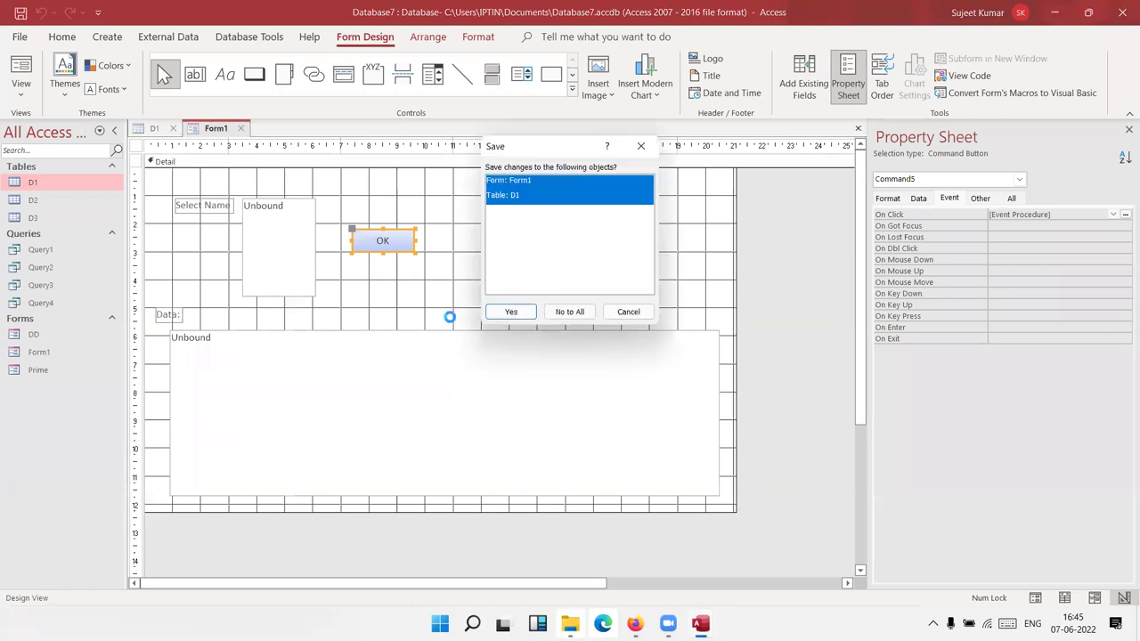
key(Return)
double_click(49, 350)
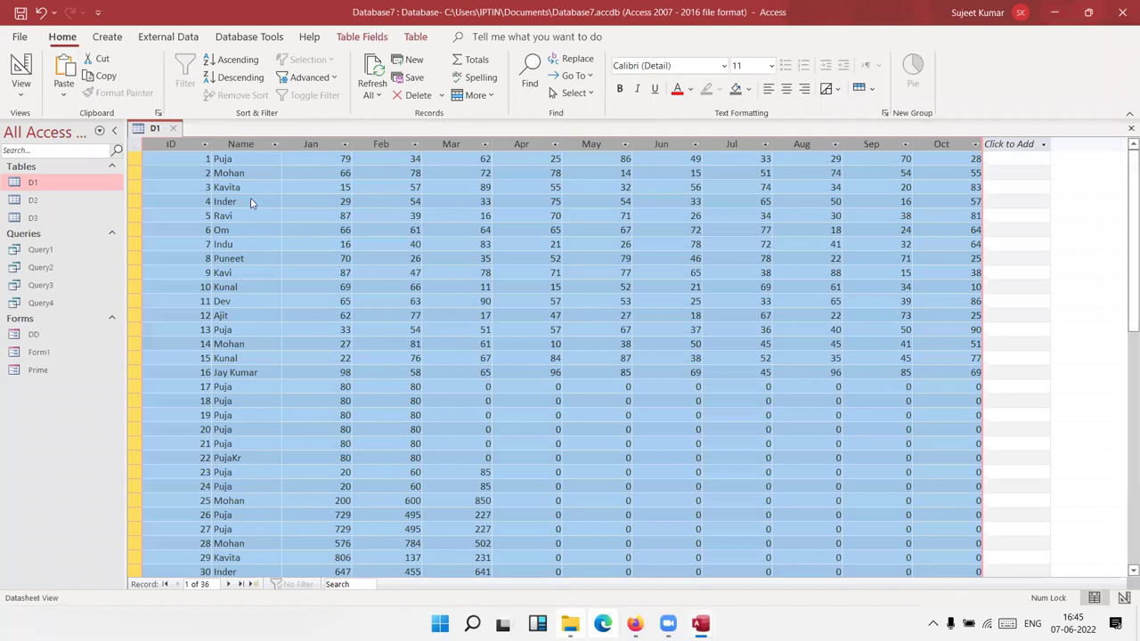